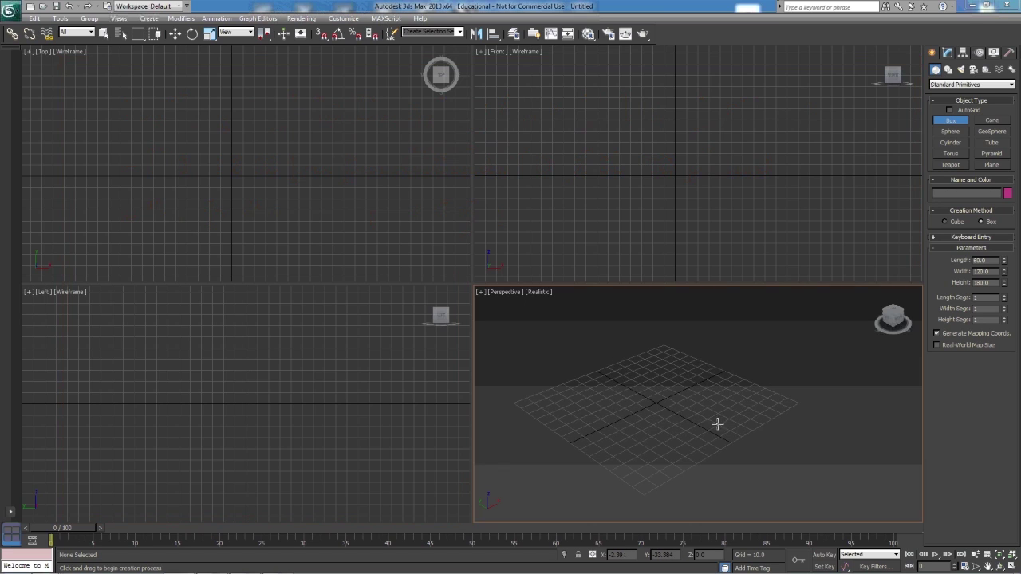
Step: Draw a pale yellow box about 81.71 × 163.42 × 42.755 in the Top viewport
click(958, 123)
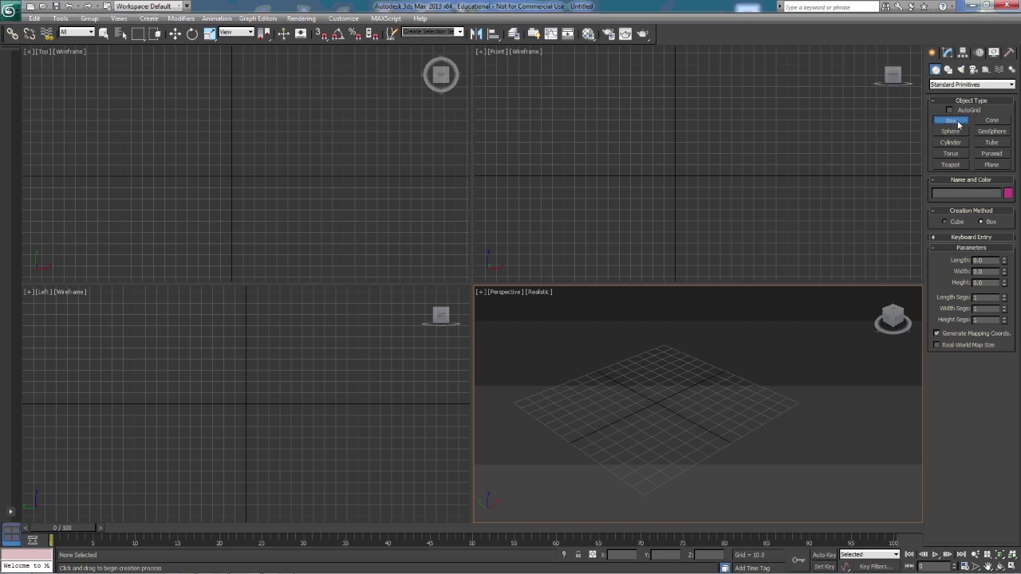
click(141, 120)
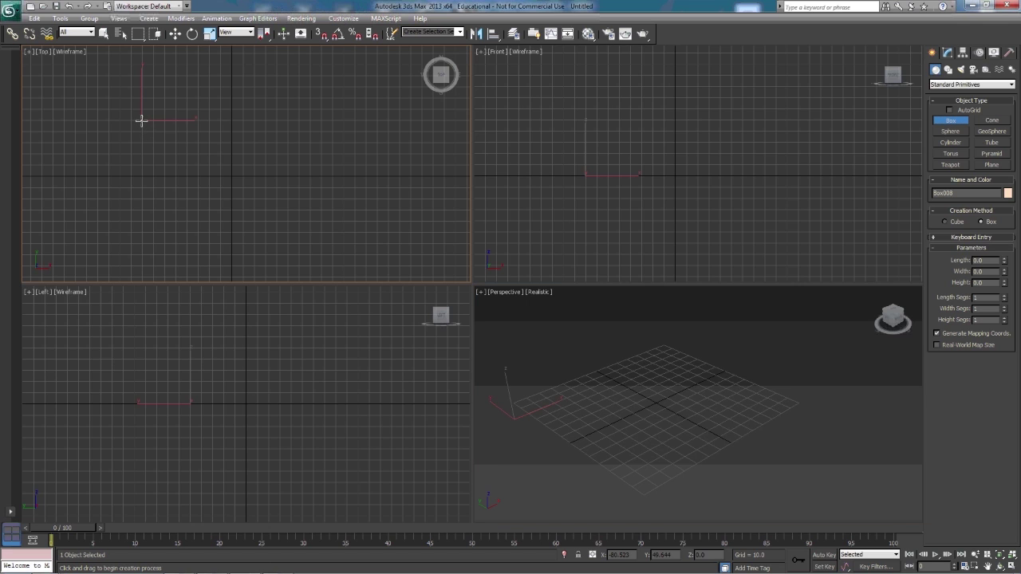
drag(141, 120, 324, 212)
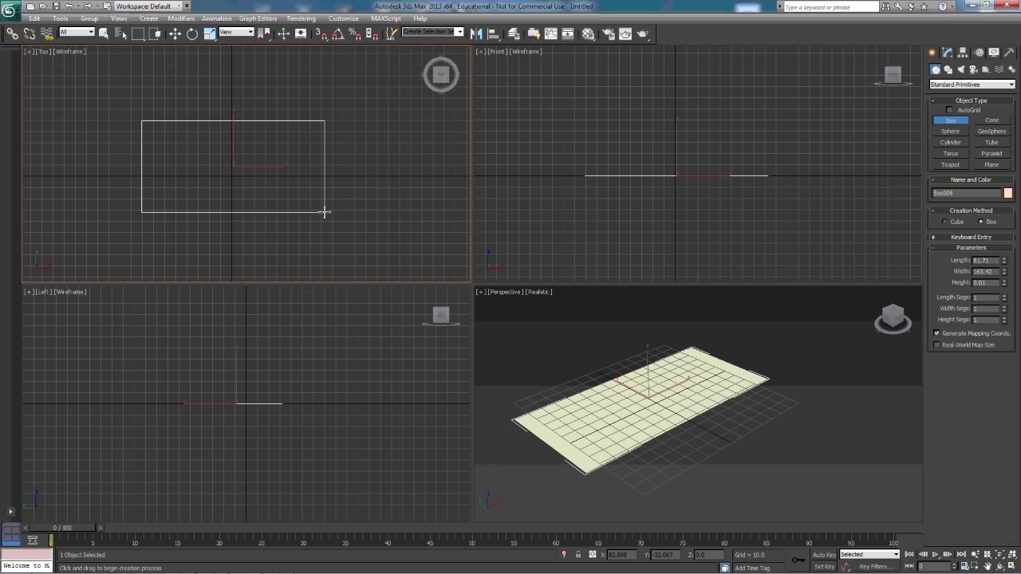
drag(325, 212, 325, 209)
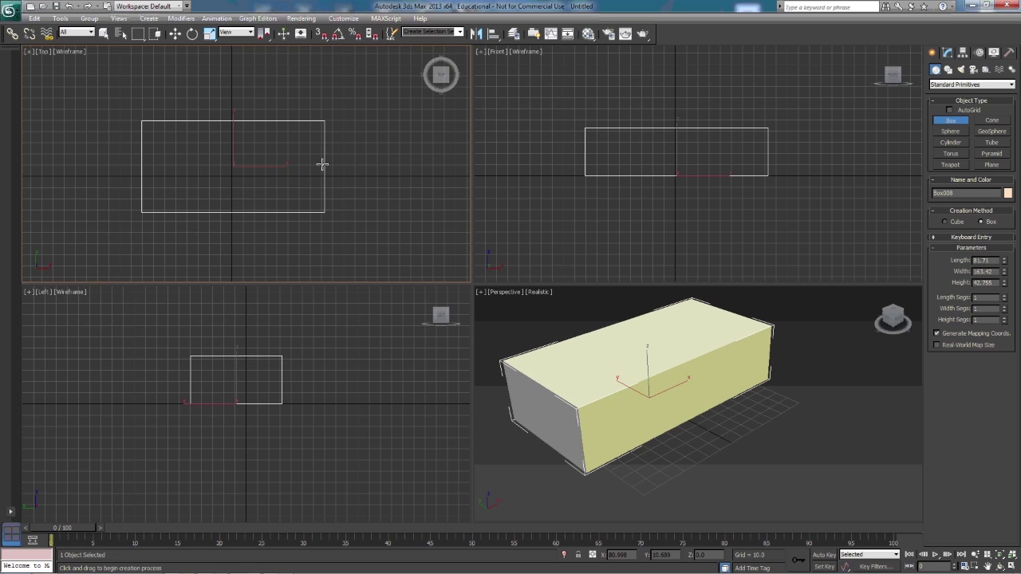
click(322, 164)
Step: Enter Length 60, Width 150 and Height 50 for the yellow box in Parameters
drag(992, 260, 973, 260)
text(60)
click(996, 272)
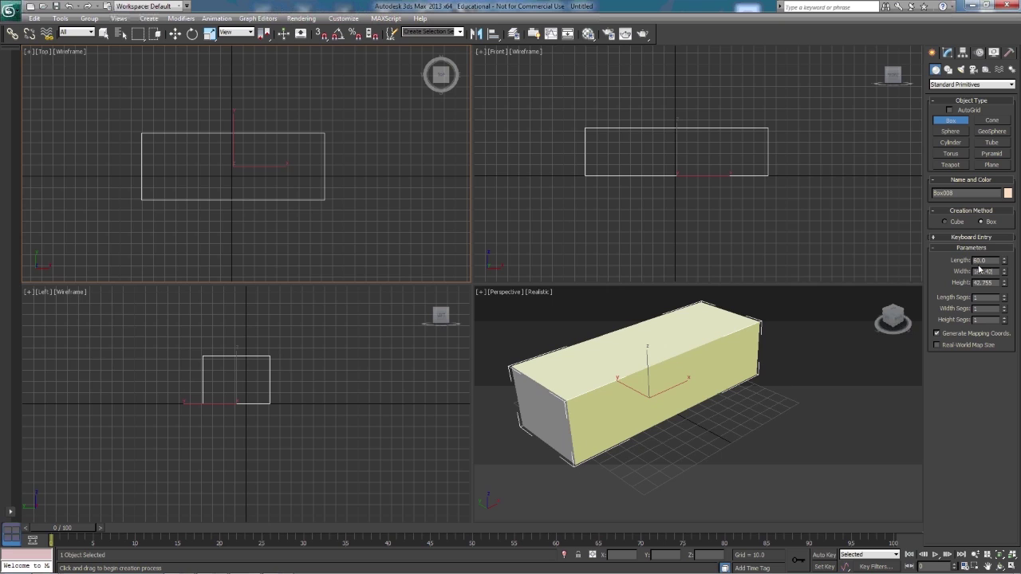
double_click(995, 271)
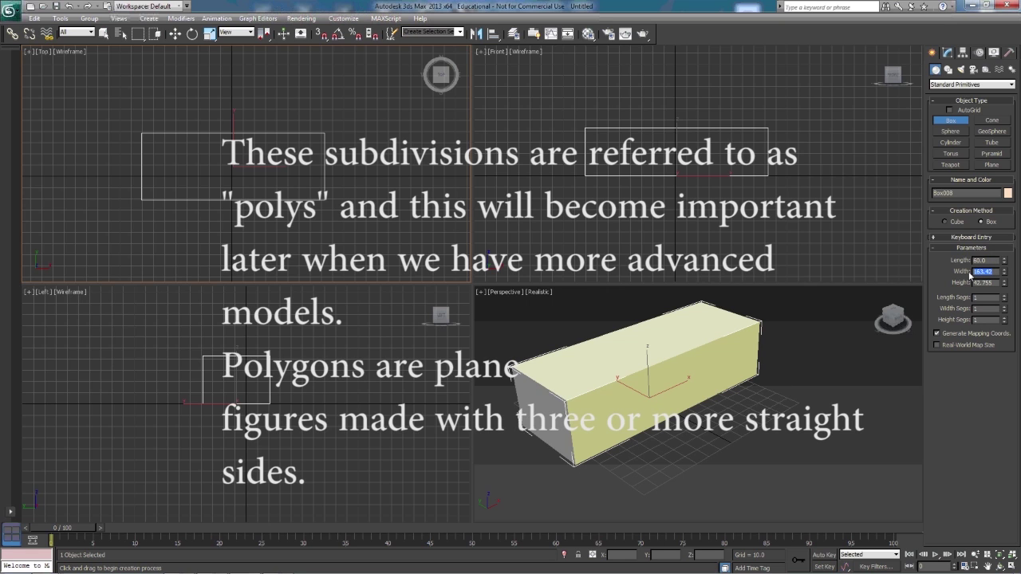
text(150)
double_click(996, 282)
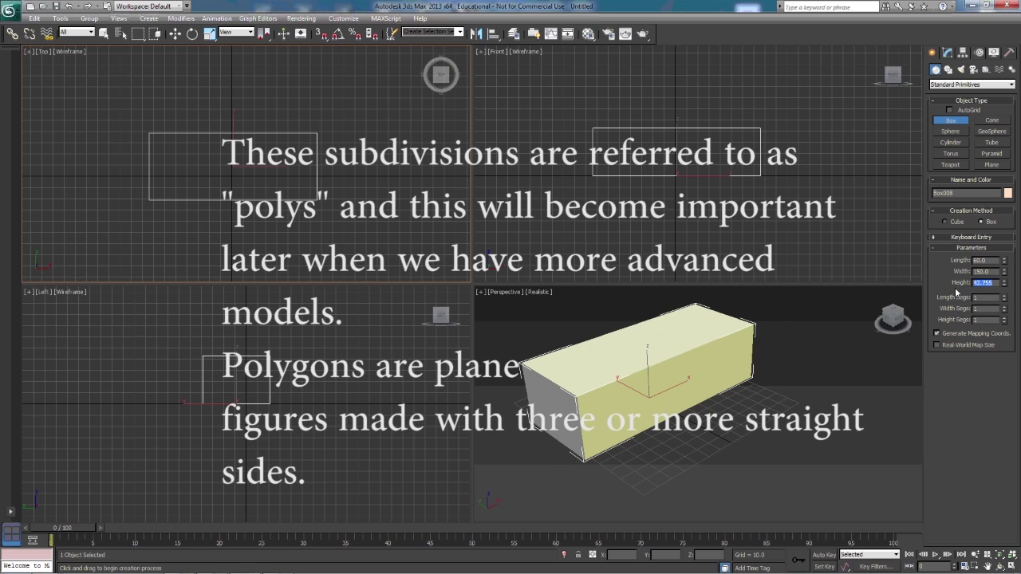
text(50)
key(Return)
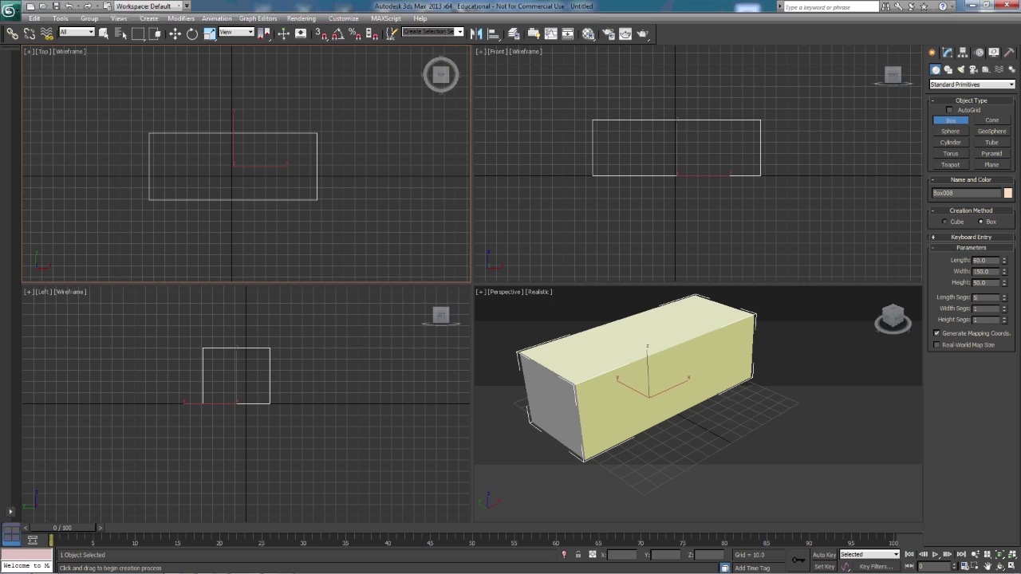
Step: Give the yellow box 5 length, 5 width and 5 height segments
key(Return)
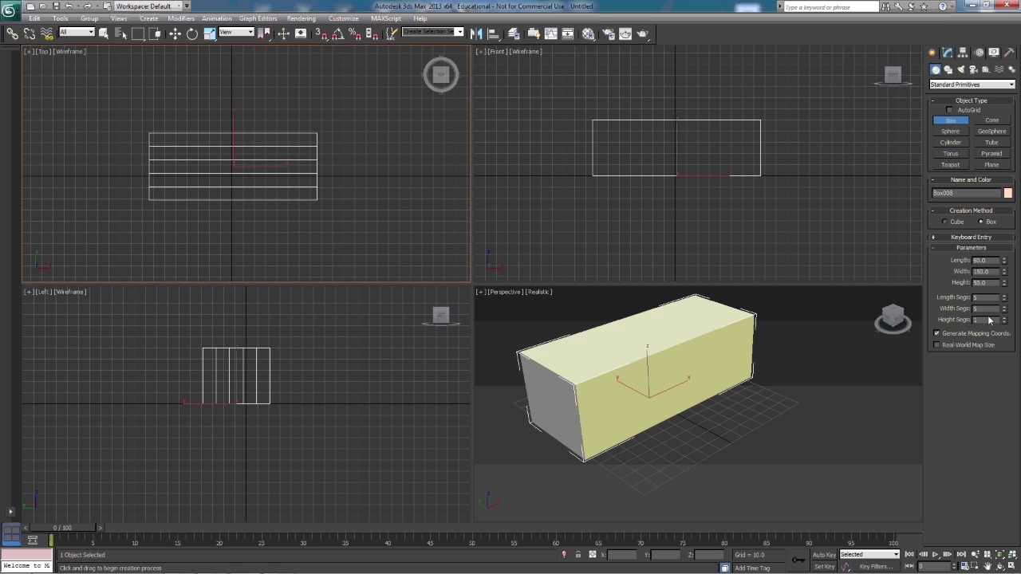
key(Tab)
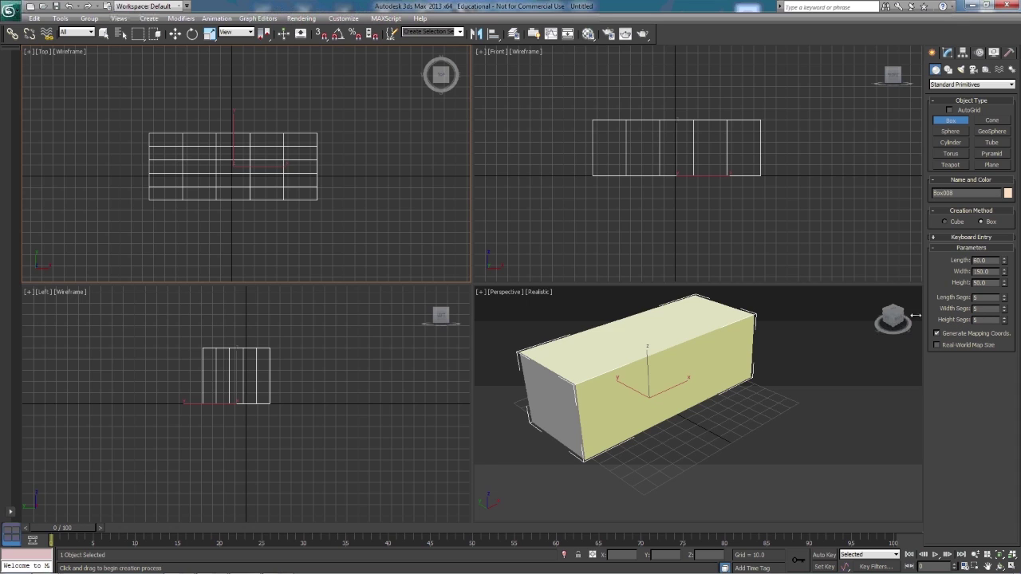
key(Return)
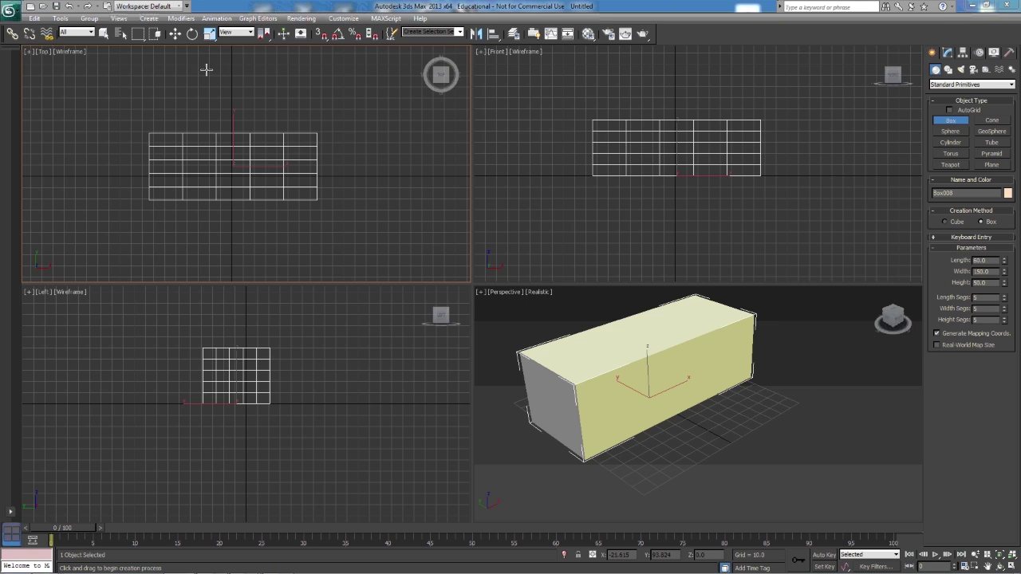
click(174, 33)
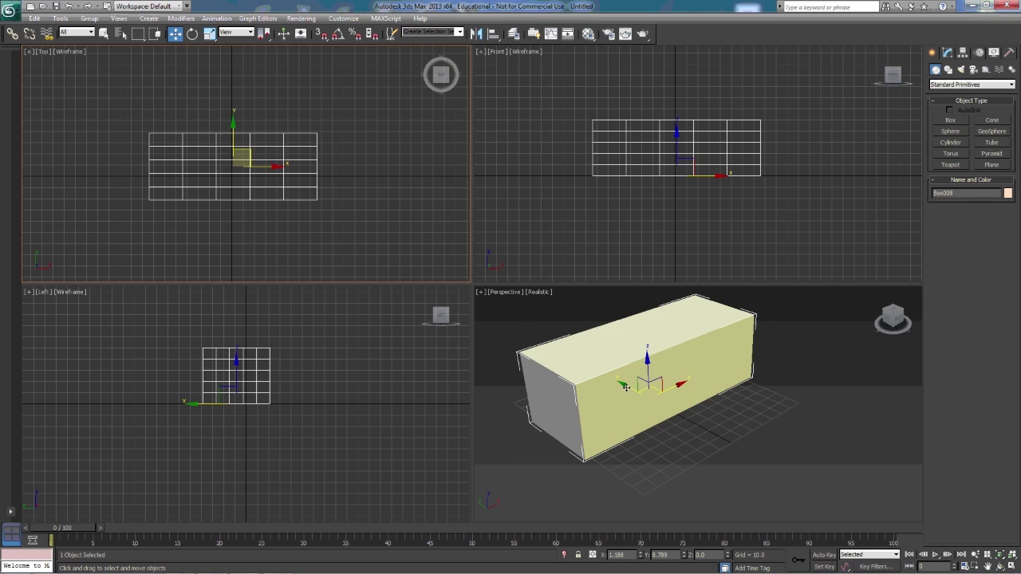
Step: Move the long box back along Y and draw a magenta cube about 51 units per side beside it
drag(625, 387, 554, 355)
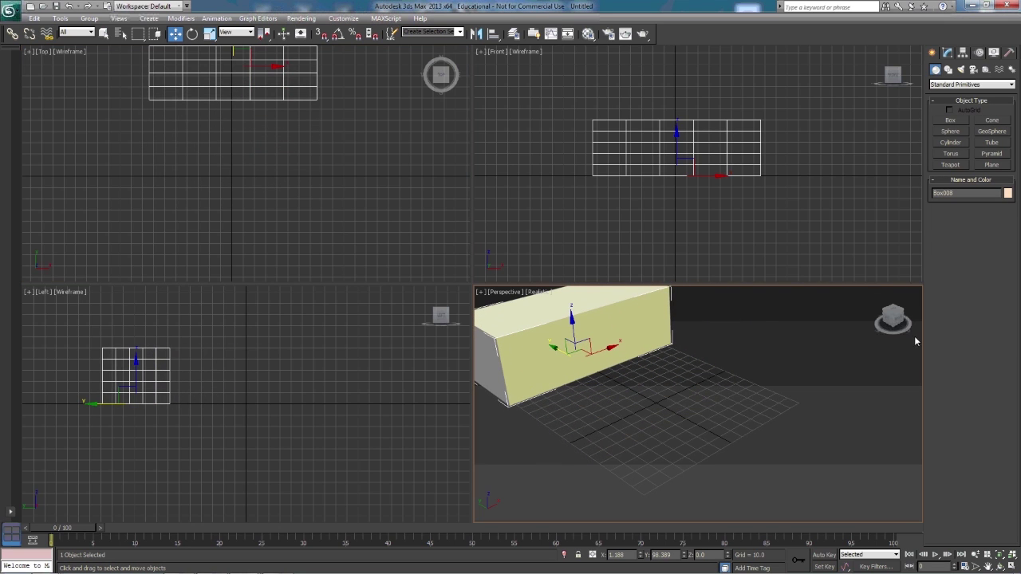
click(950, 120)
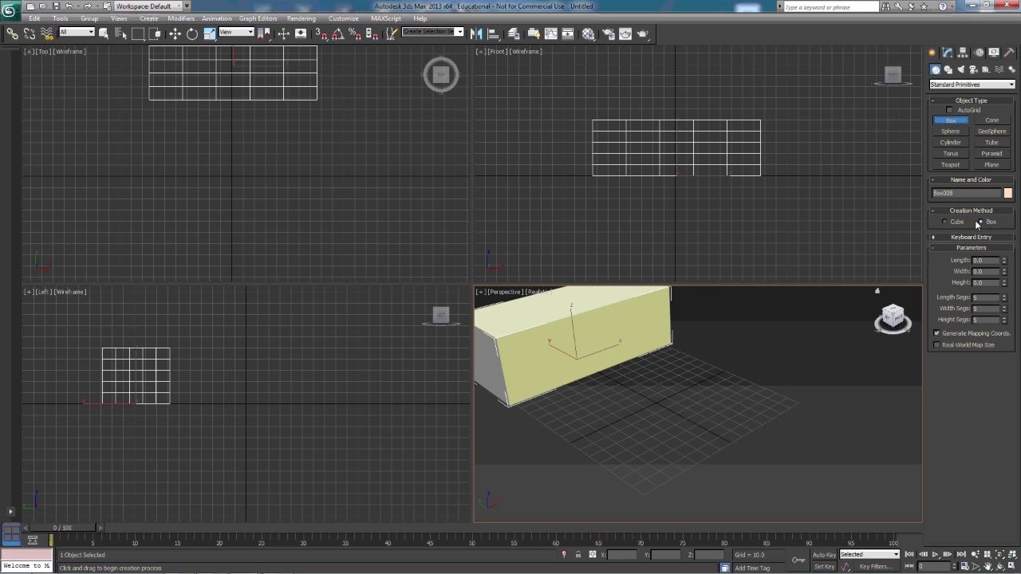
click(945, 222)
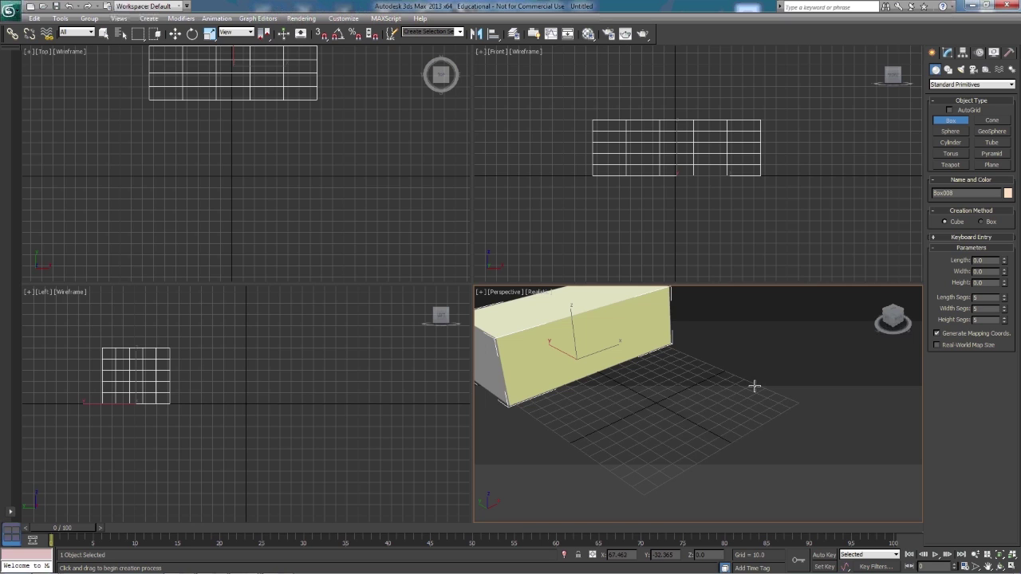
drag(752, 385, 771, 405)
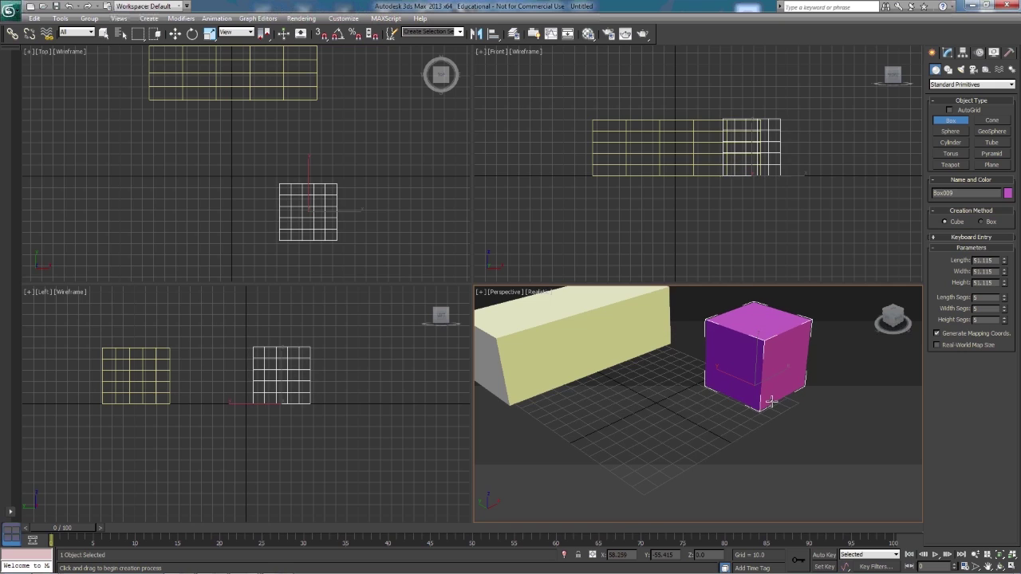
Step: Move the magenta cube back and right, expand Box Keyboard Entry, then deselect the cube
click(175, 34)
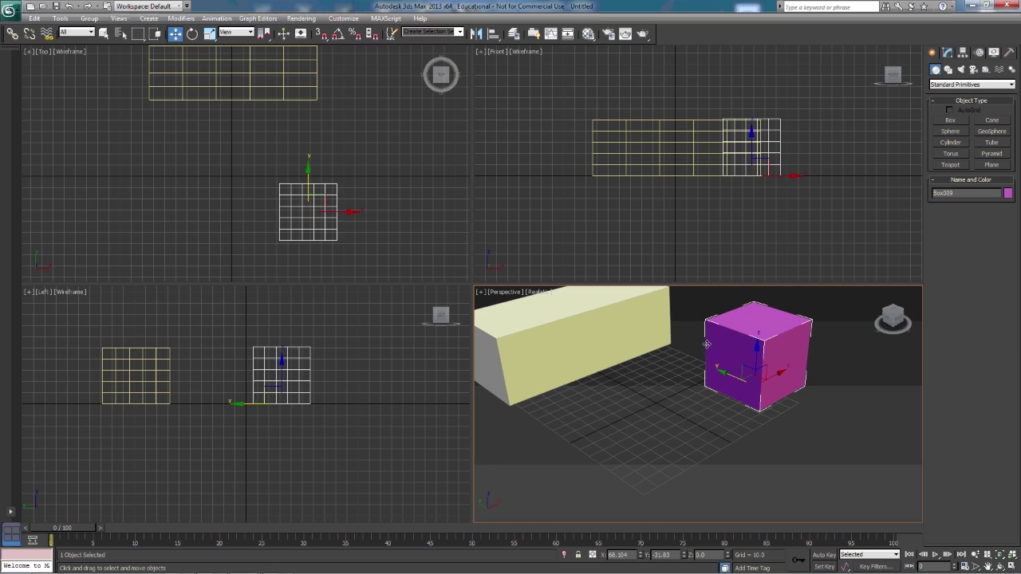
drag(779, 375, 846, 344)
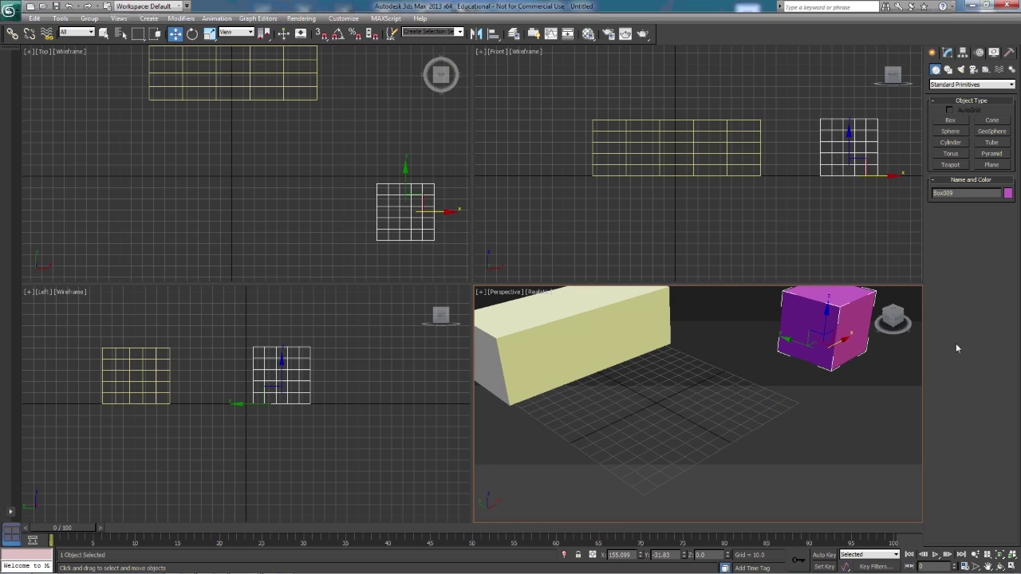
click(950, 120)
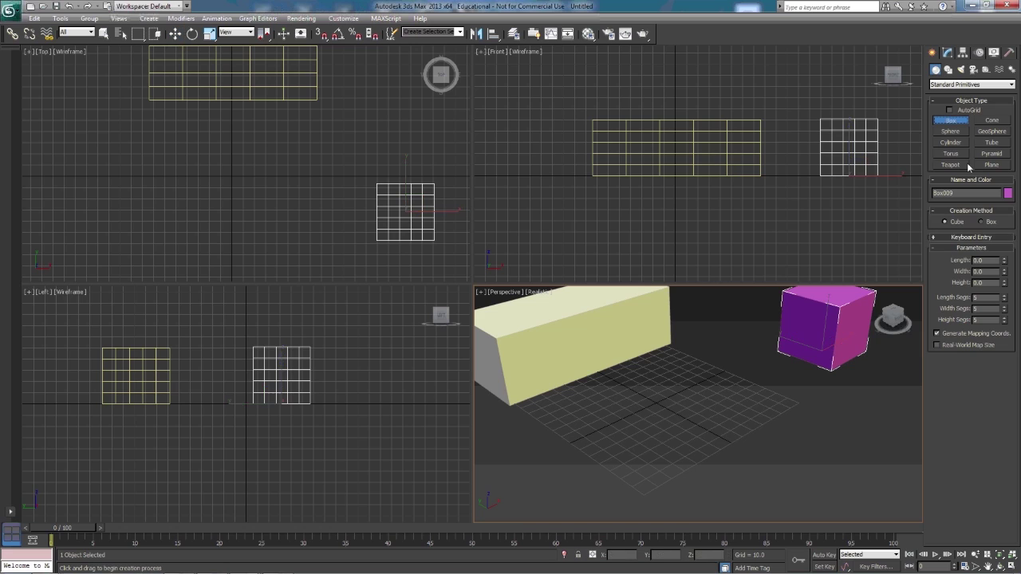
click(933, 238)
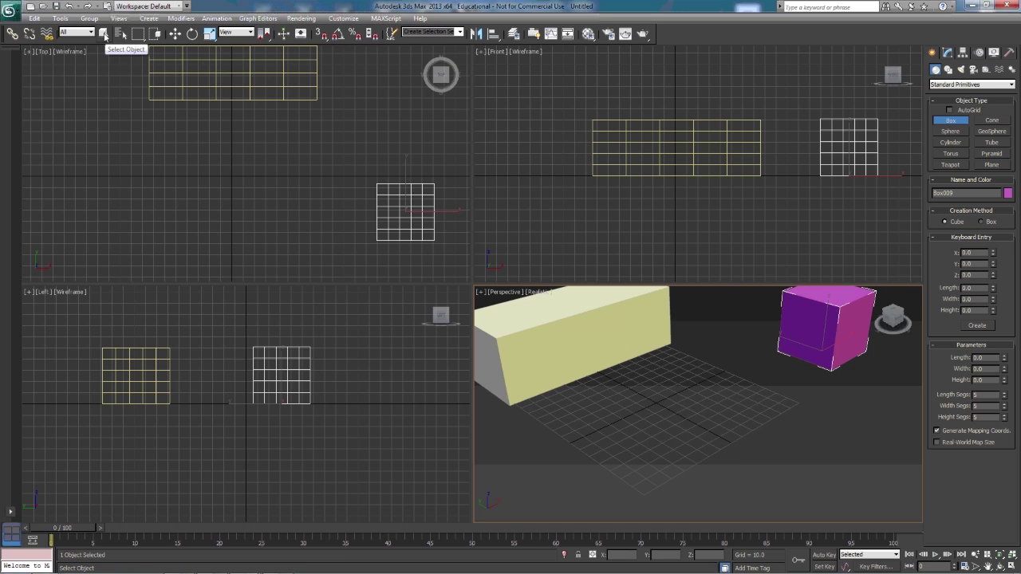
click(104, 33)
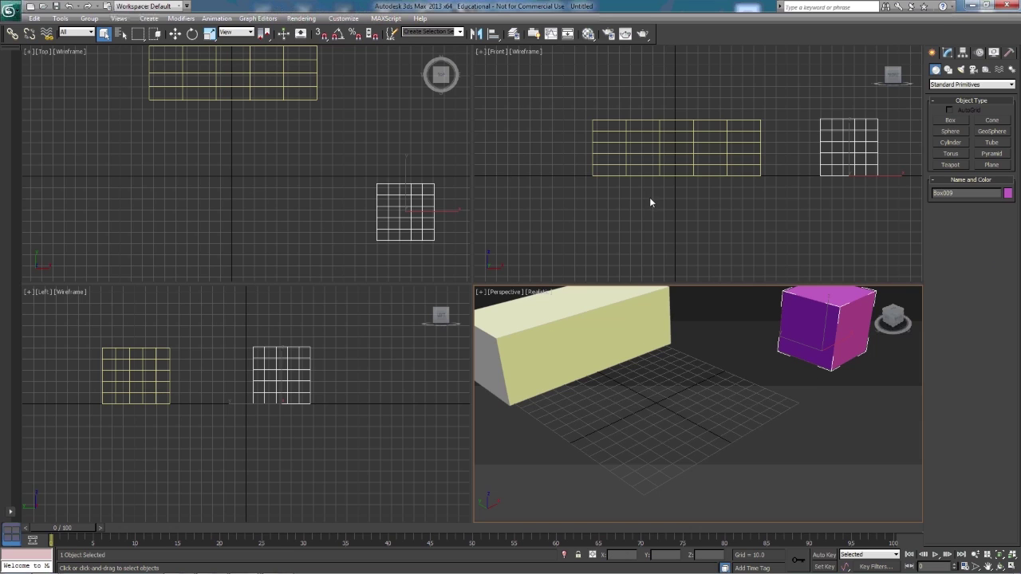
click(244, 181)
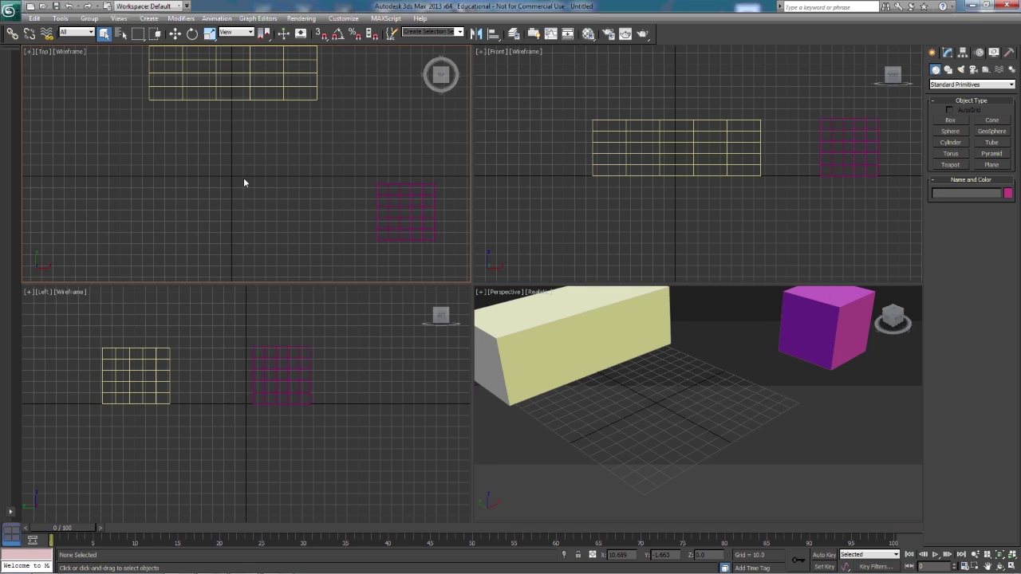
Step: In Box Keyboard Entry, enter 20 and 15 for the length and width values
click(952, 121)
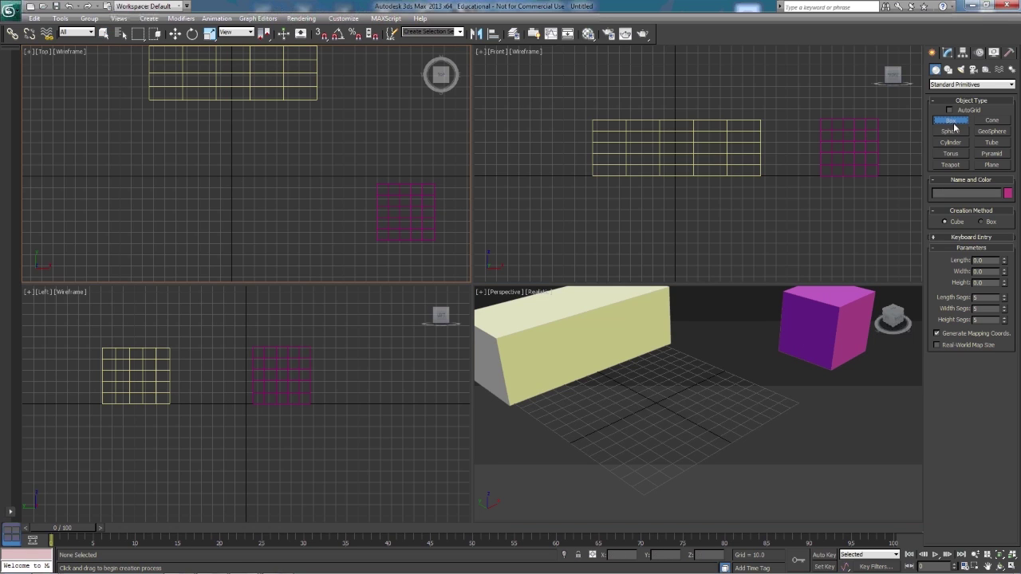
click(932, 239)
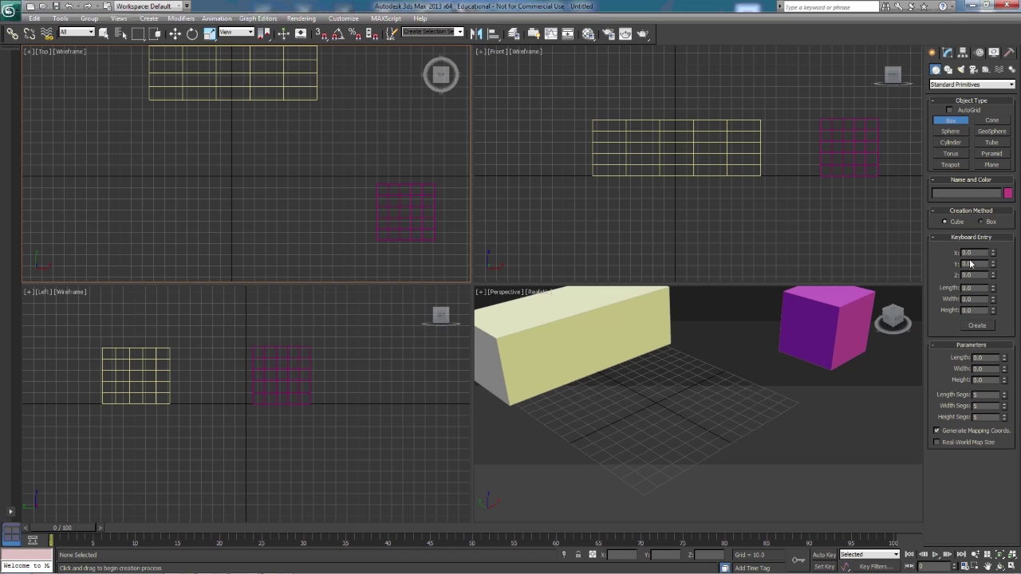
click(973, 288)
text(20)
key(Tab)
text(20)
key(Tab)
text(20)
drag(975, 301, 958, 300)
text(15)
key(Tab)
Step: Switch the creation method from Cube to Box and set the height entry to 10
click(981, 222)
double_click(968, 299)
double_click(973, 310)
text(10)
Step: Create two 15 × 20 × 10 boxes at the origin from Keyboard Entry
click(983, 327)
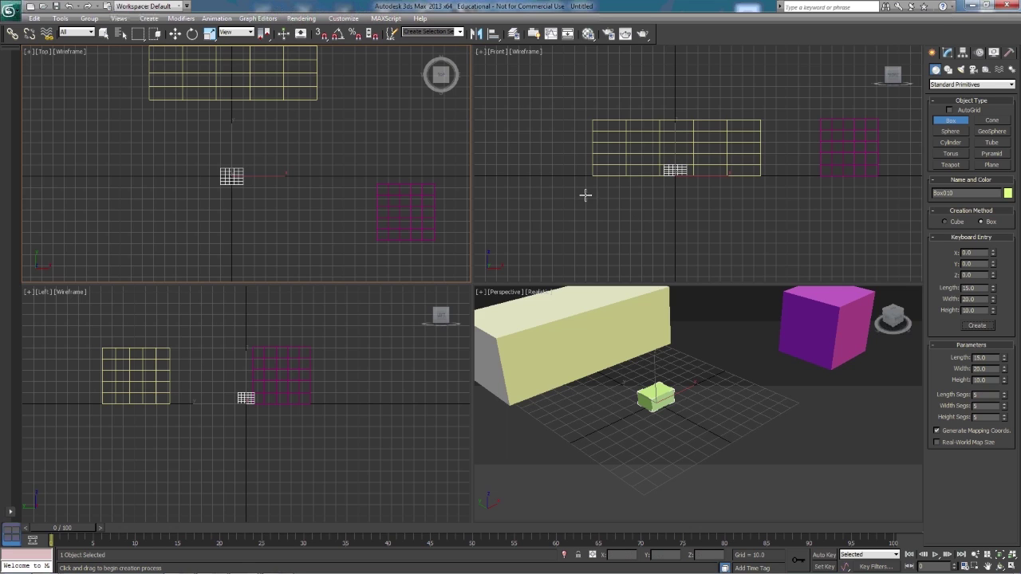
click(694, 233)
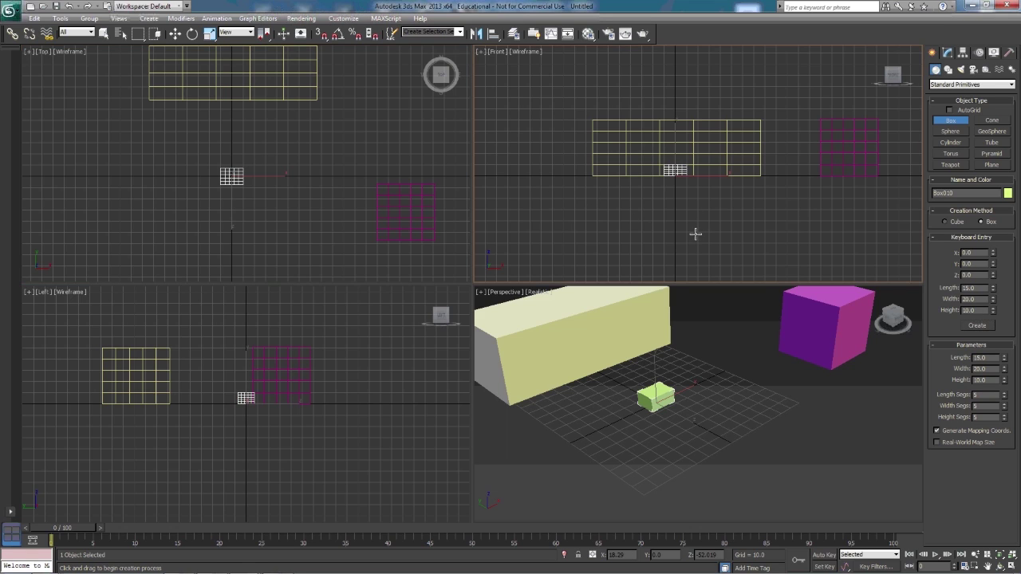
click(977, 325)
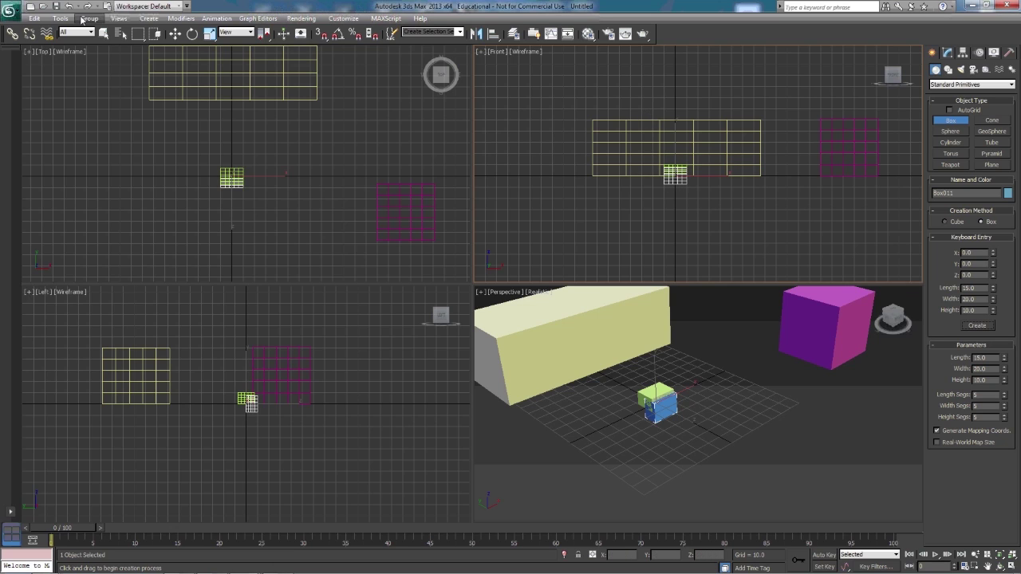
Step: Lift the long yellow box above the grid to about Z 38.516 in the Front viewport
key(w)
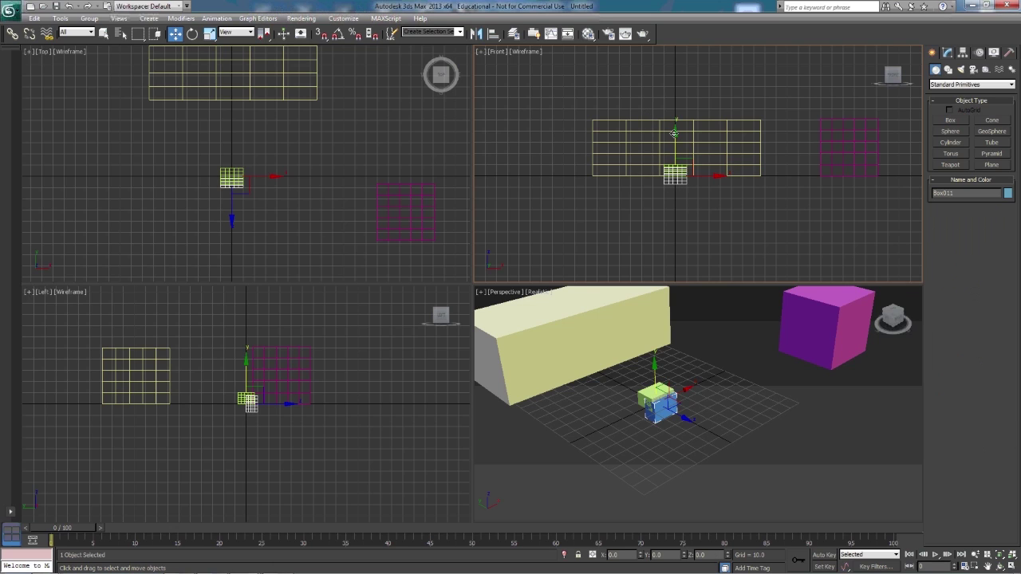
click(674, 134)
drag(674, 134, 676, 91)
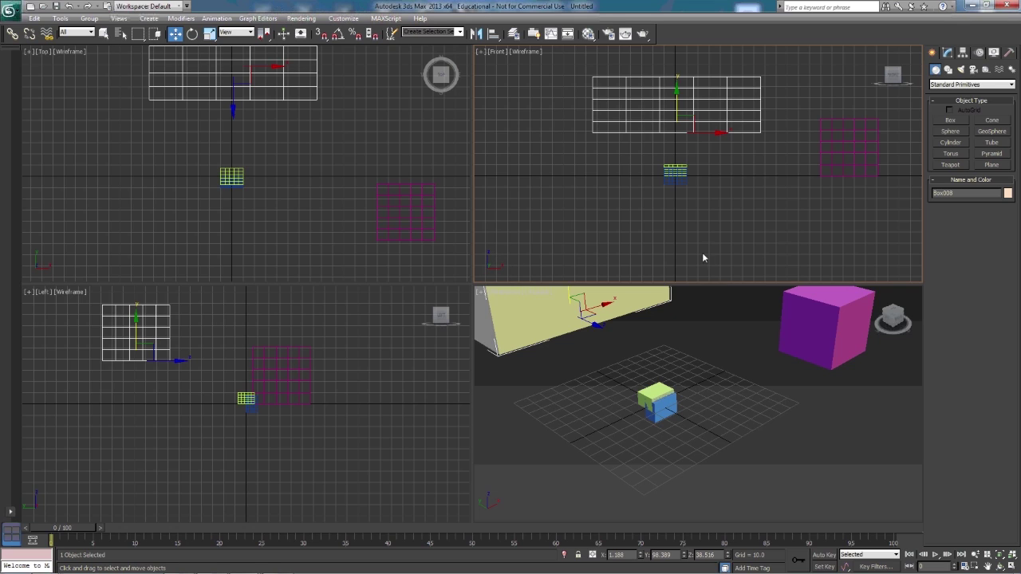
click(947, 122)
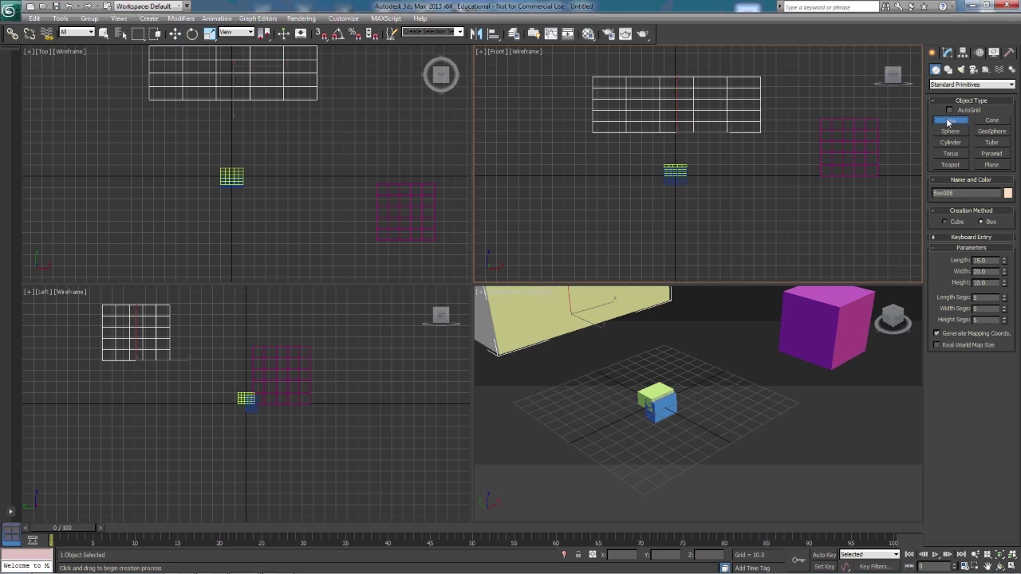
Step: Select the magenta cube Box009 and open its Object Color palette, moved aside
click(938, 237)
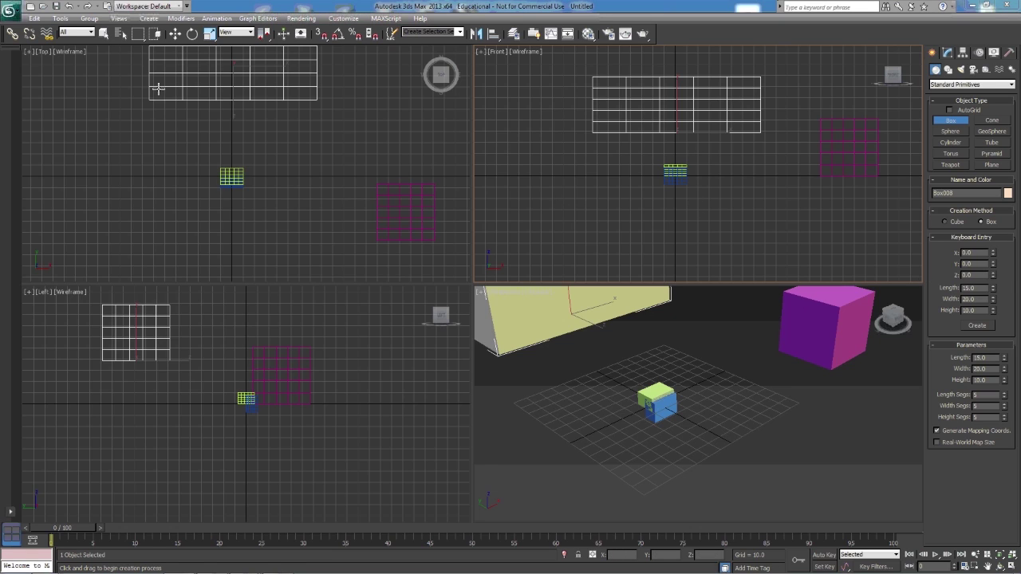
click(104, 34)
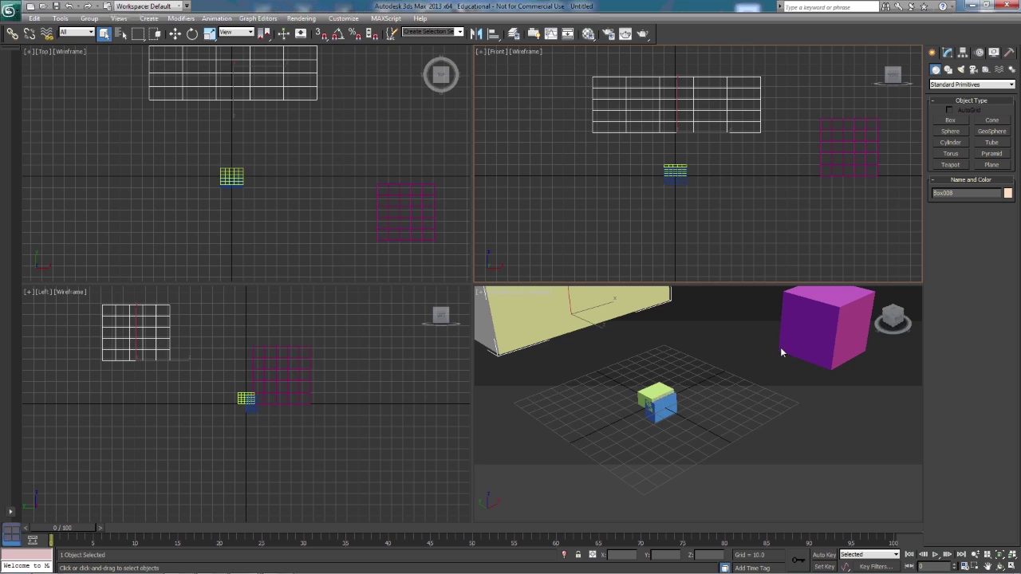
click(802, 329)
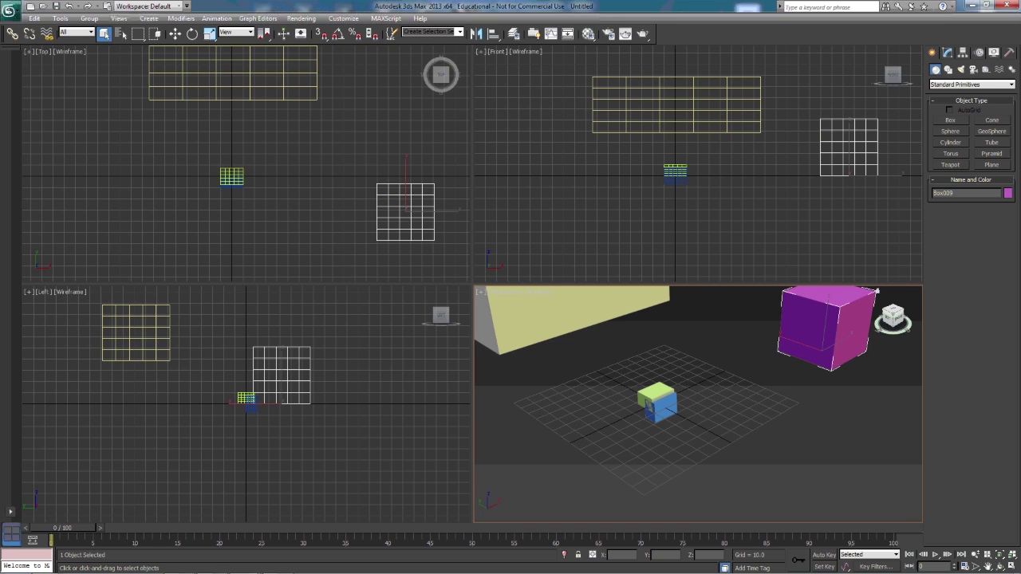
click(1007, 193)
drag(733, 160, 416, 145)
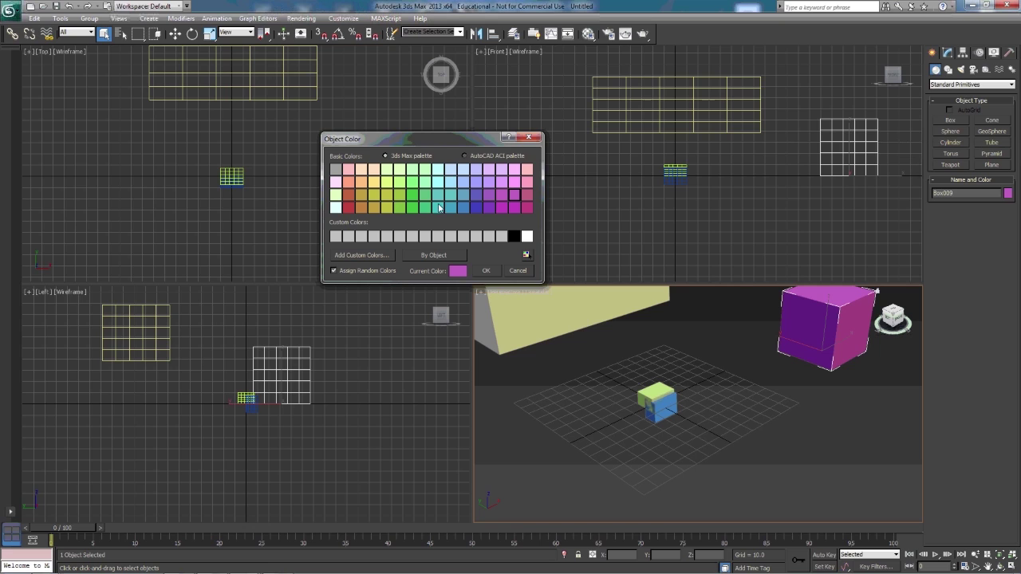
click(369, 255)
Step: Mix a custom blue with reduced red, add it as a swatch and apply it to Box009
drag(421, 292, 442, 292)
mouse_move(435, 347)
mouse_down()
mouse_move(413, 355)
mouse_move(414, 342)
mouse_up()
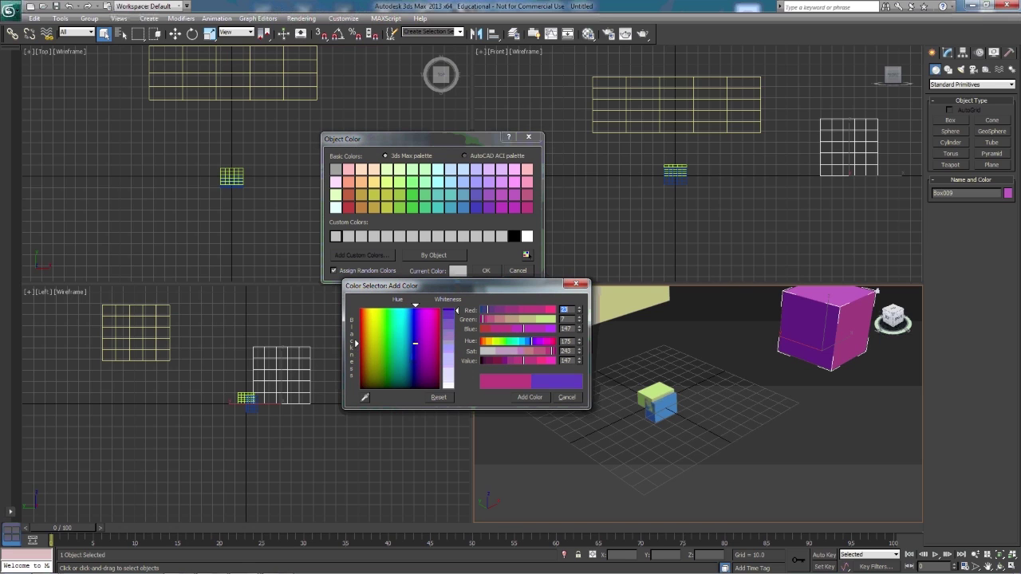
click(487, 310)
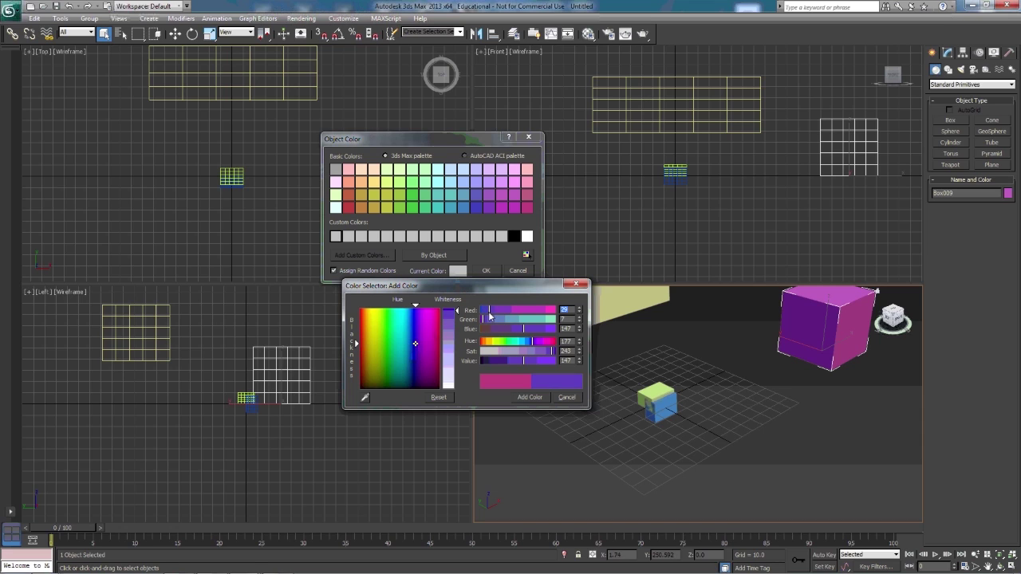
drag(489, 314, 482, 311)
click(526, 398)
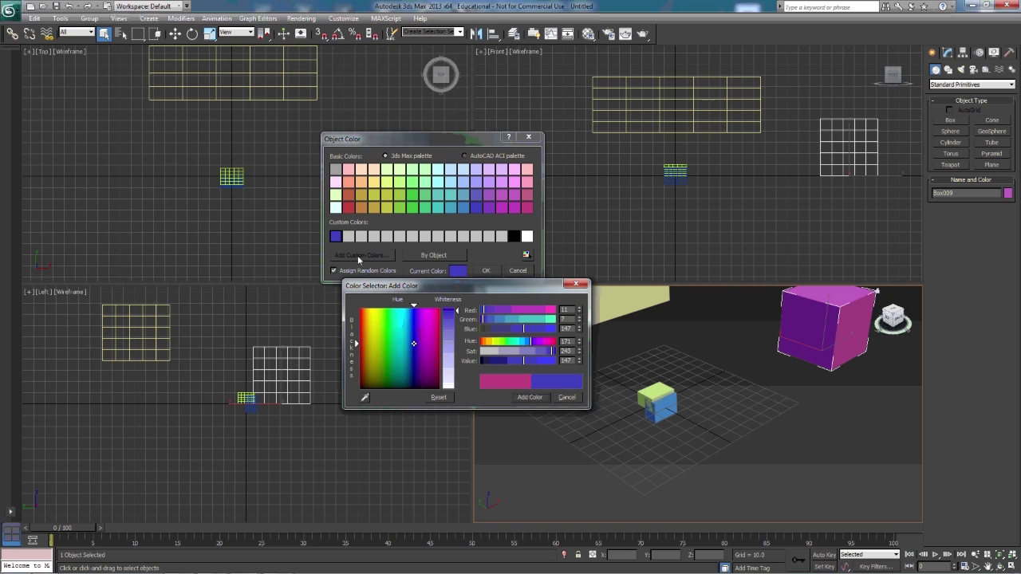
click(335, 238)
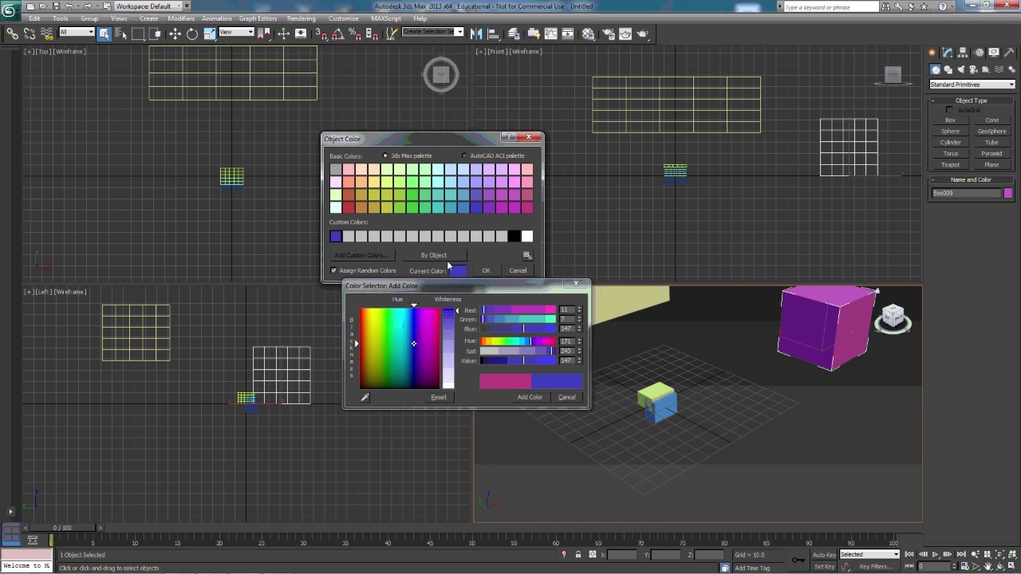
click(482, 271)
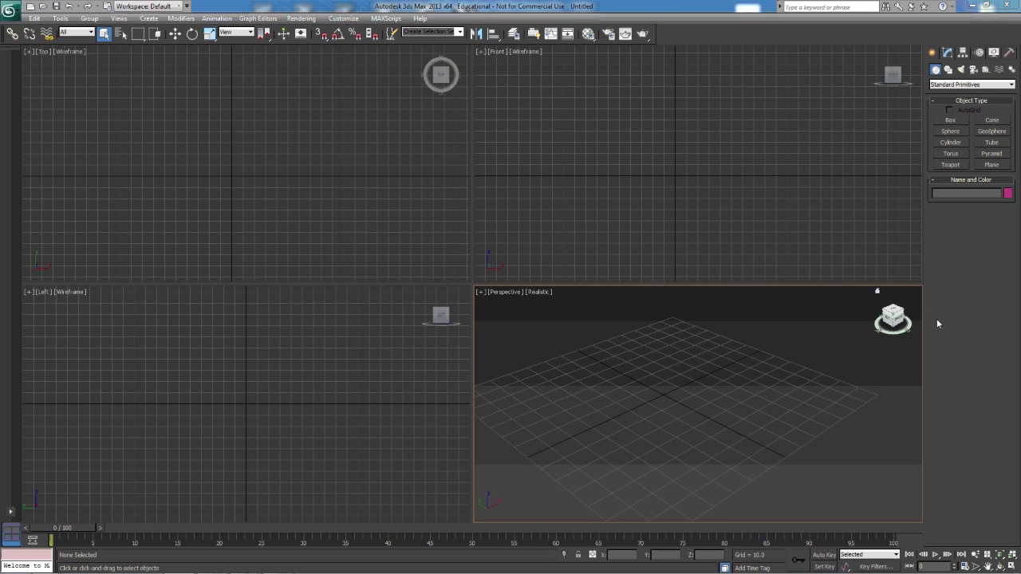
Step: Set Sphere creation to the Center method and draw spheres in the Front viewport, cancelling each attempt
click(949, 132)
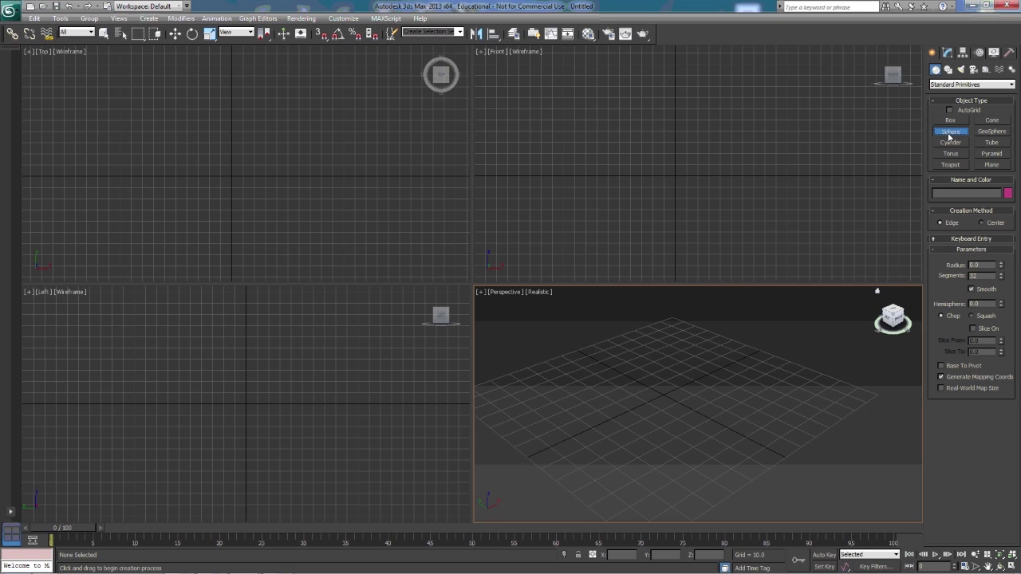
click(982, 223)
click(675, 176)
drag(674, 175, 740, 183)
right_click(741, 183)
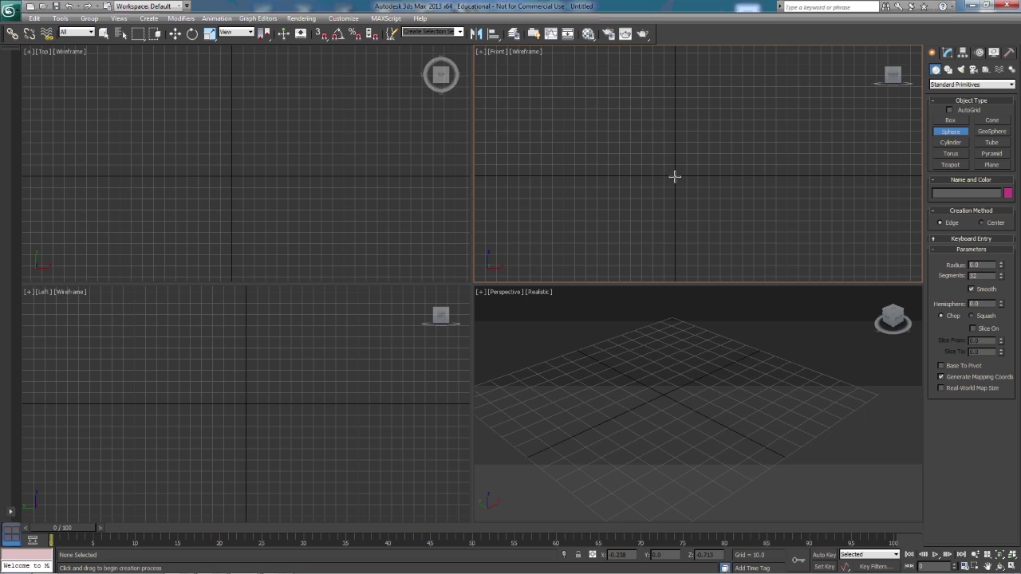
drag(675, 175, 768, 104)
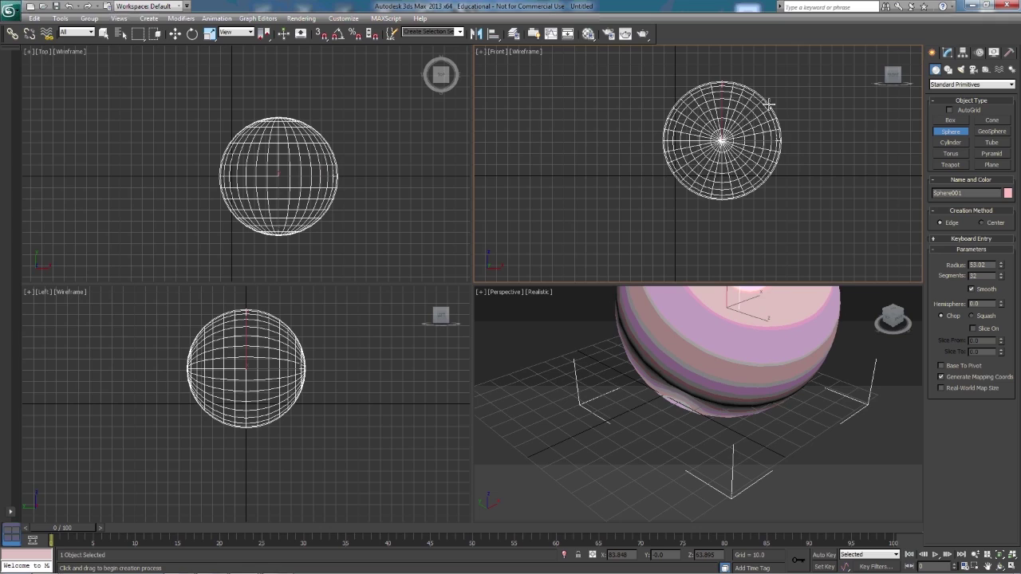
drag(769, 105, 695, 170)
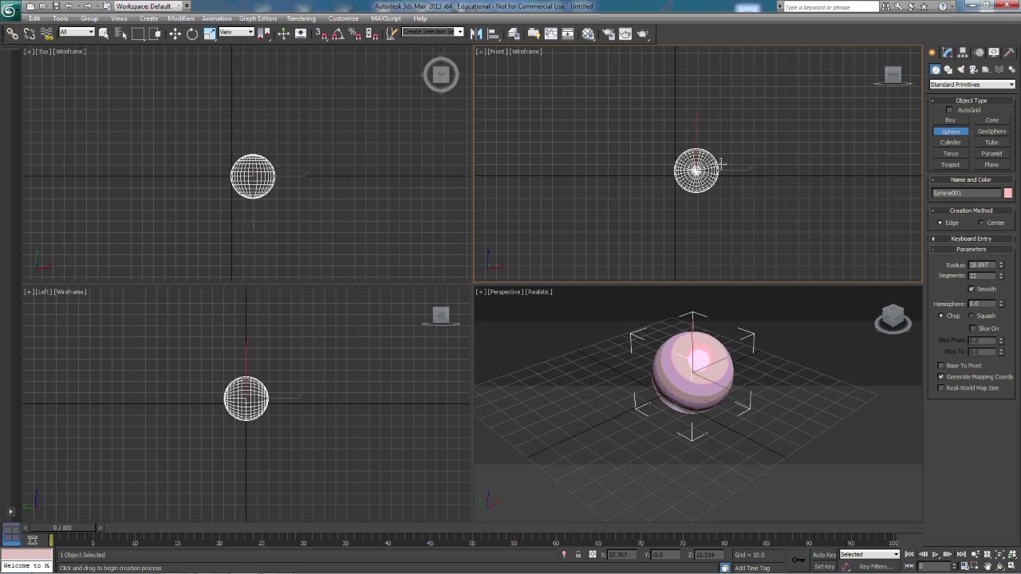
right_click(695, 169)
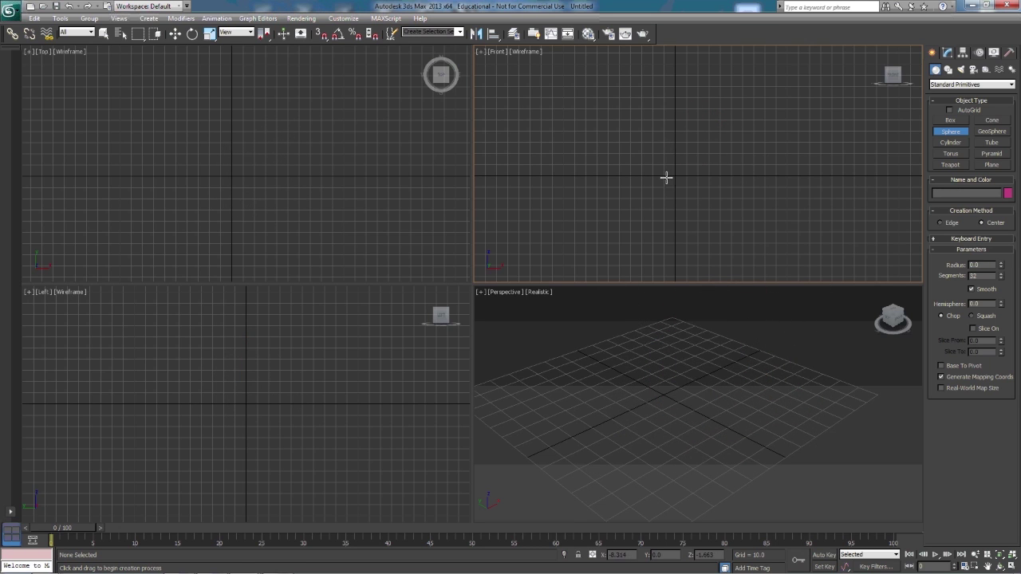
Step: Drag a sphere from the Front view origin, then set radius 38.992 and 28 segments
drag(674, 176, 733, 186)
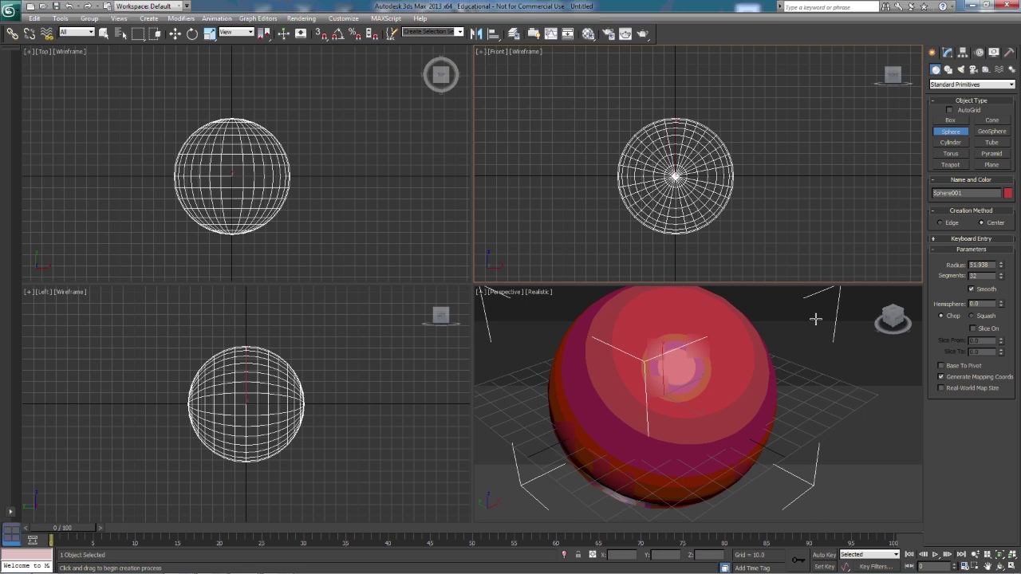
click(934, 240)
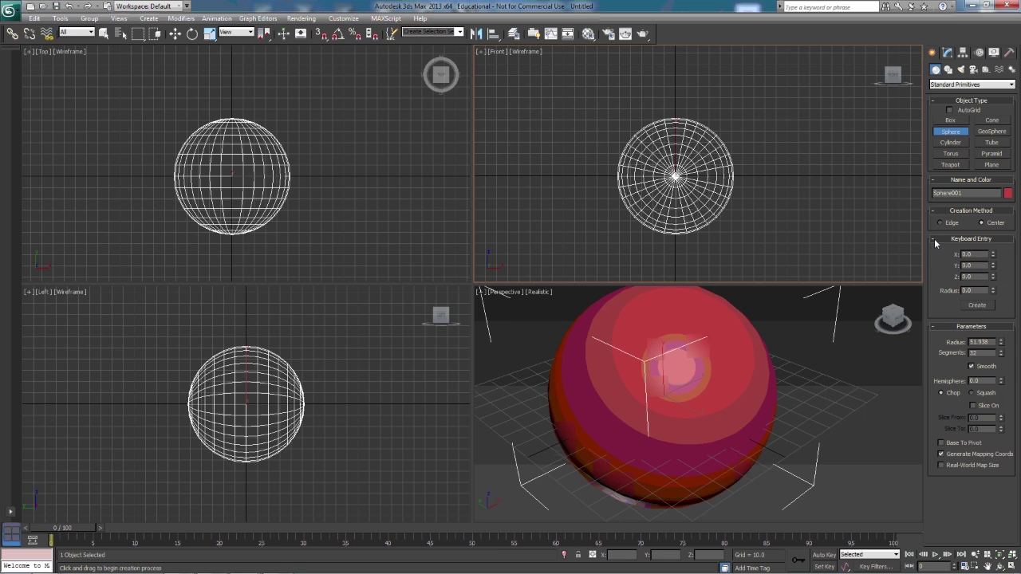
click(934, 239)
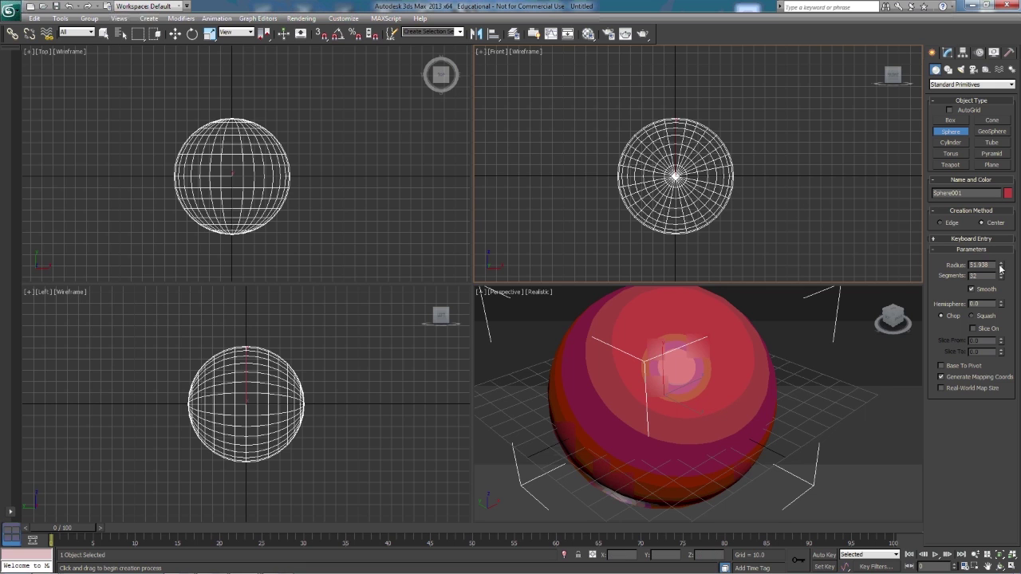
drag(1002, 269, 1004, 282)
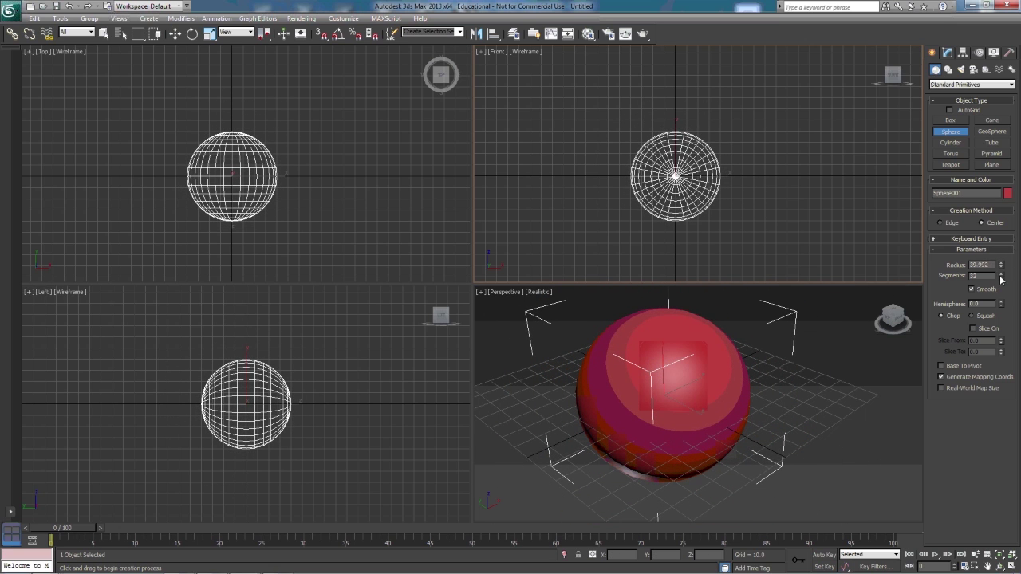
drag(1000, 278, 999, 307)
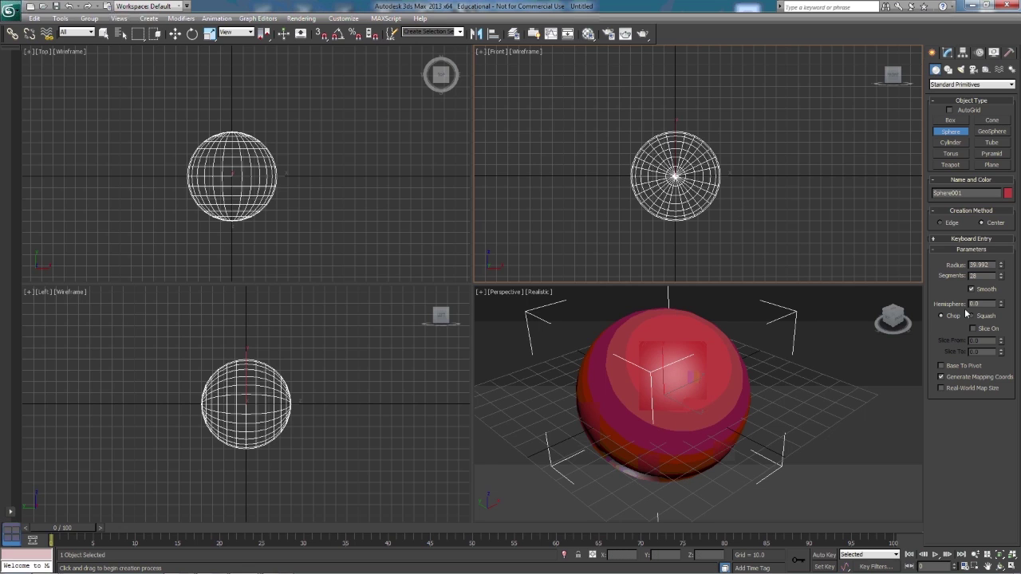
Step: Preview Hemisphere cuts on the sphere, switch from Chop to Squash, and try the squashed hemisphere
mouse_move(1001, 307)
mouse_down()
mouse_move(998, 223)
mouse_move(995, 322)
mouse_up()
alt+middle_drag(667, 436, 784, 438)
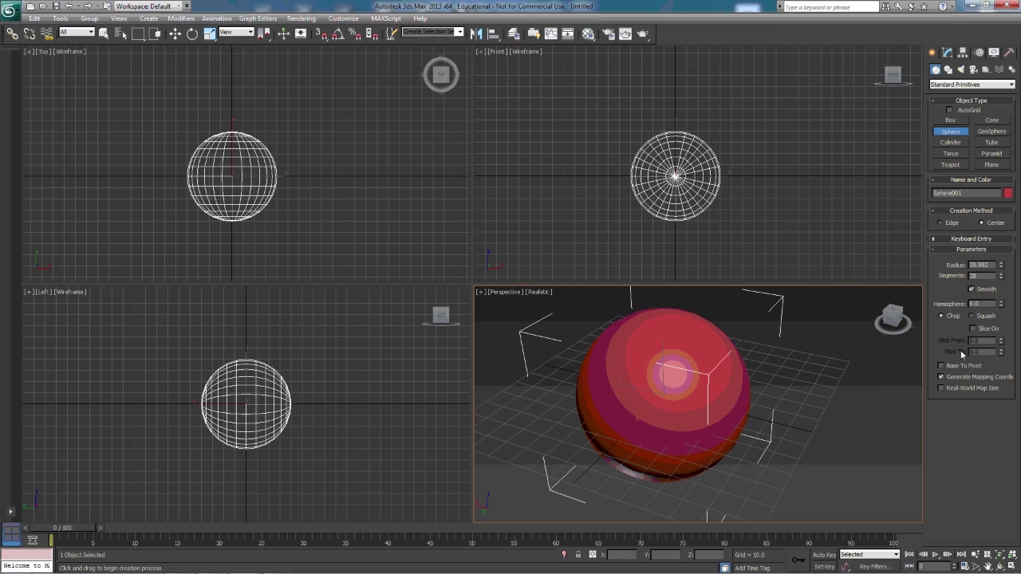
mouse_move(999, 306)
mouse_down()
mouse_move(1001, 196)
mouse_move(1005, 312)
mouse_up()
click(972, 316)
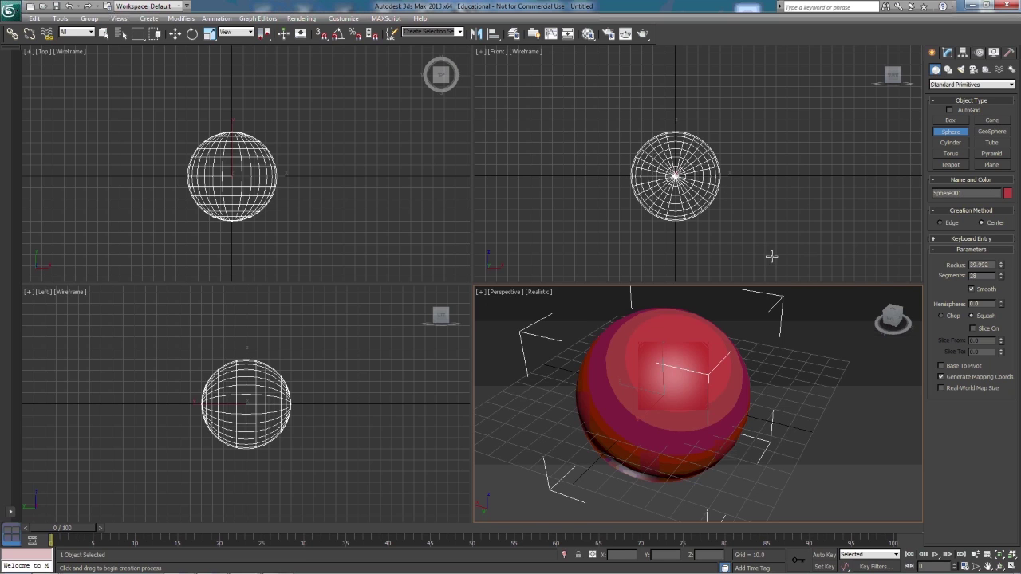
mouse_move(1000, 308)
mouse_down()
mouse_move(1001, 236)
mouse_move(1001, 317)
mouse_up()
Step: Turn on Slice and adjust Slice From and Slice To to cut the sphere into a wedge
click(972, 328)
drag(1001, 343, 997, 243)
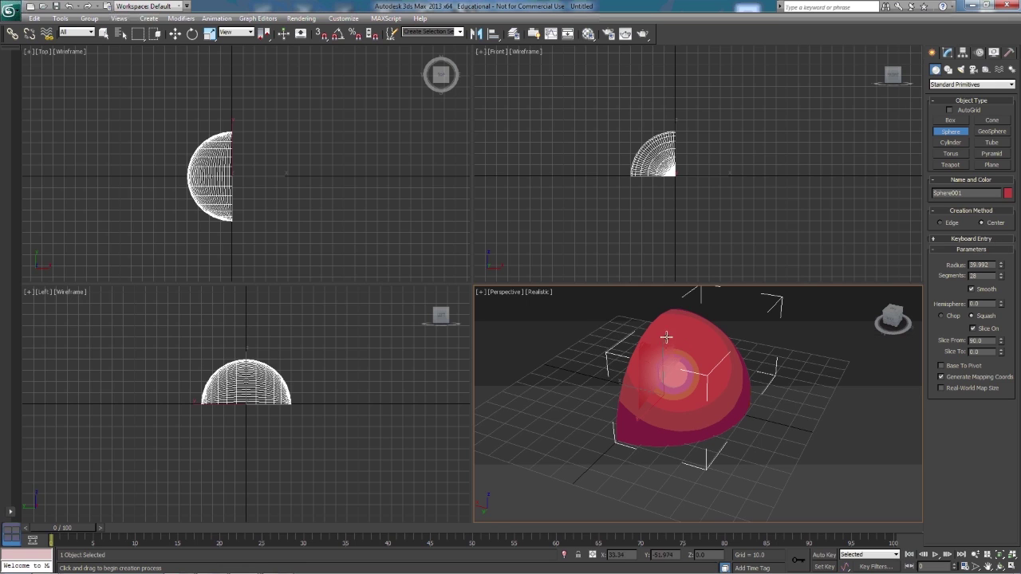
mouse_move(1001, 354)
mouse_down()
mouse_move(993, 289)
mouse_move(999, 351)
mouse_up()
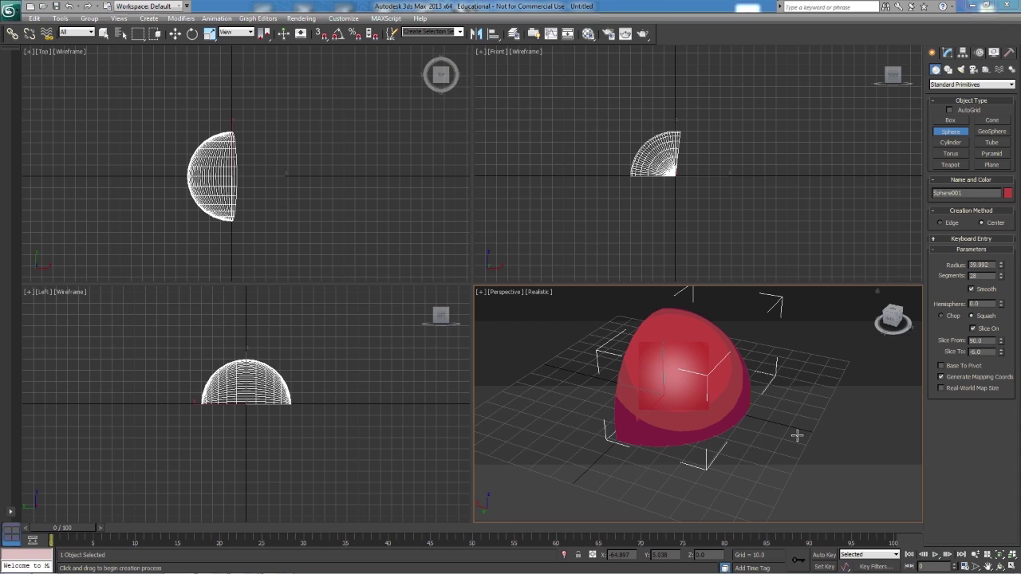
Step: Select and delete the sphere, then activate Cylinder creation
click(697, 389)
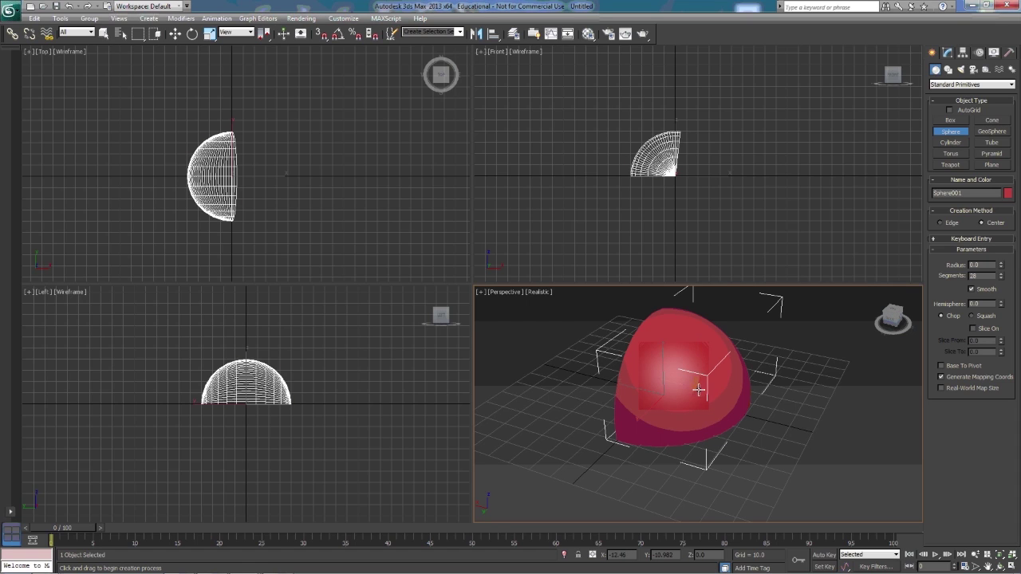
key(Delete)
click(952, 143)
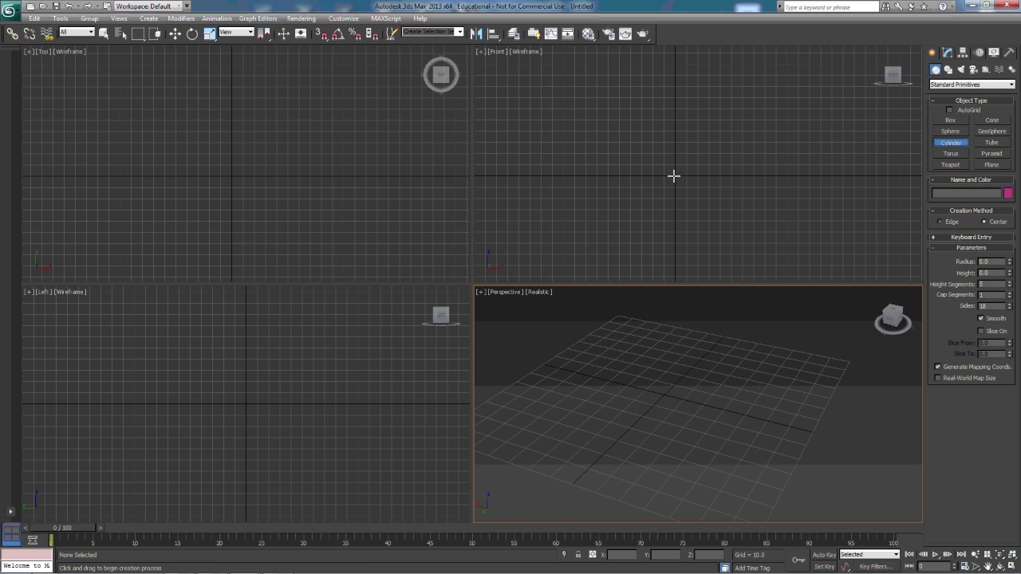
Step: Draw Cylinder001 at the Front view origin with radius 11.8 and height 80.285
mouse_move(674, 176)
mouse_down()
mouse_move(699, 194)
mouse_move(679, 179)
mouse_move(686, 184)
mouse_up()
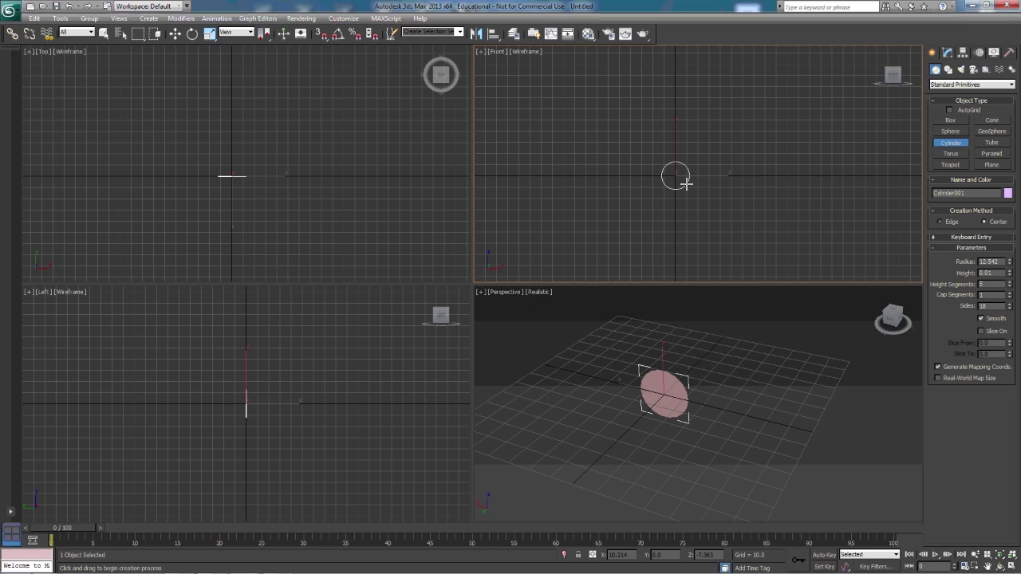
drag(686, 184, 684, 183)
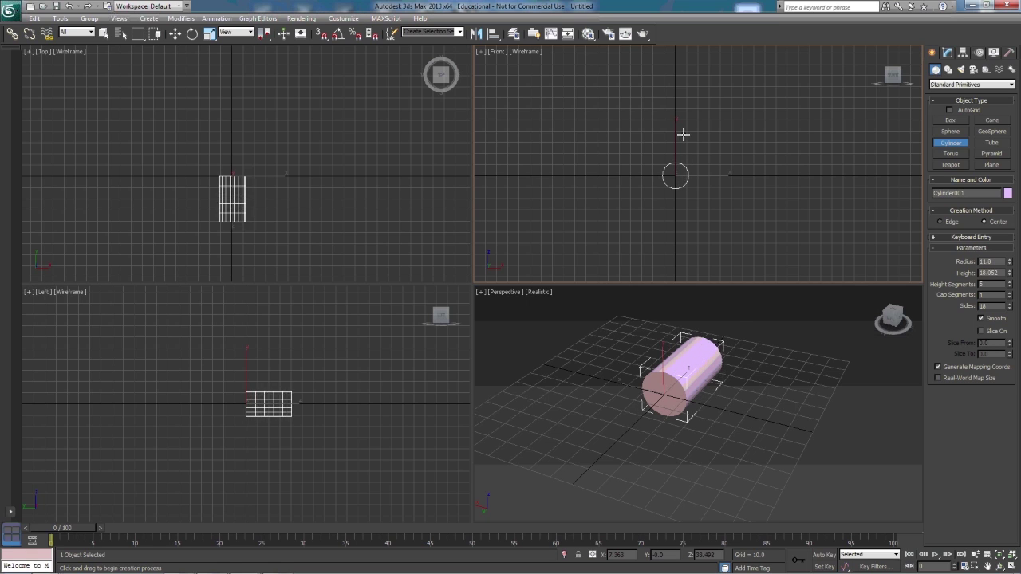
click(685, 94)
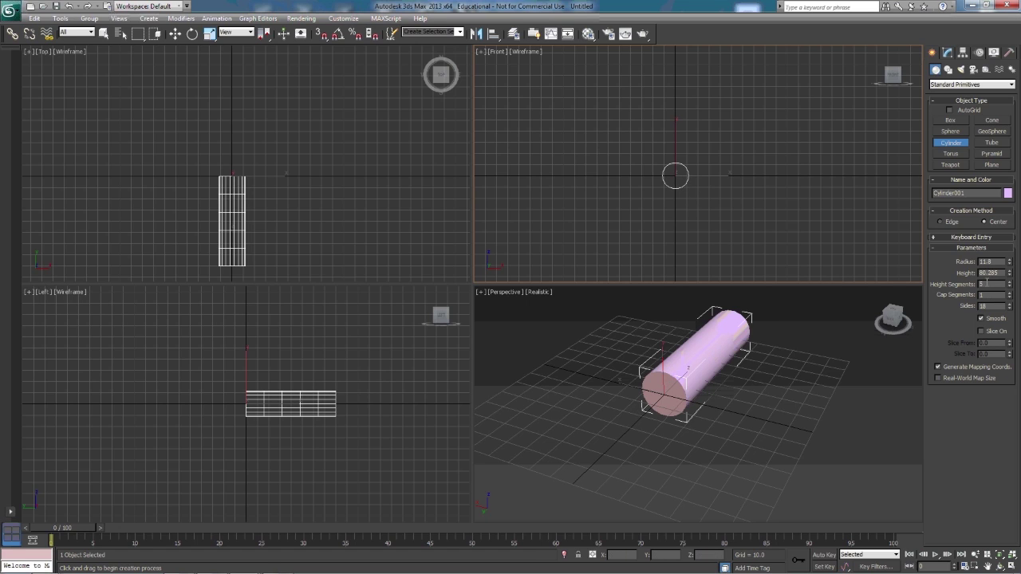
click(1009, 294)
Step: Set the cylinder's cap segments to 3 and its sides to 24
click(1010, 295)
click(1010, 295)
click(1010, 295)
click(1010, 295)
click(1009, 296)
click(1010, 297)
click(1010, 296)
click(1010, 304)
click(1011, 305)
click(1011, 305)
click(1010, 304)
click(1010, 304)
click(1011, 304)
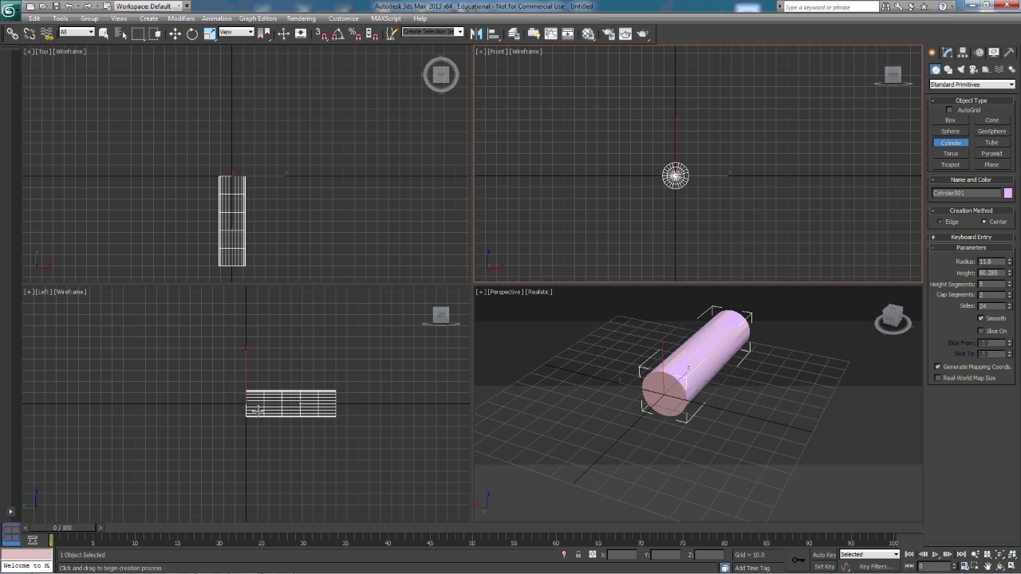
Step: Raise height segments to 13 and turn on Slice with Slice From at 127.0
click(1010, 282)
click(1010, 282)
click(1011, 282)
click(1010, 283)
click(1010, 282)
click(1010, 282)
click(1011, 282)
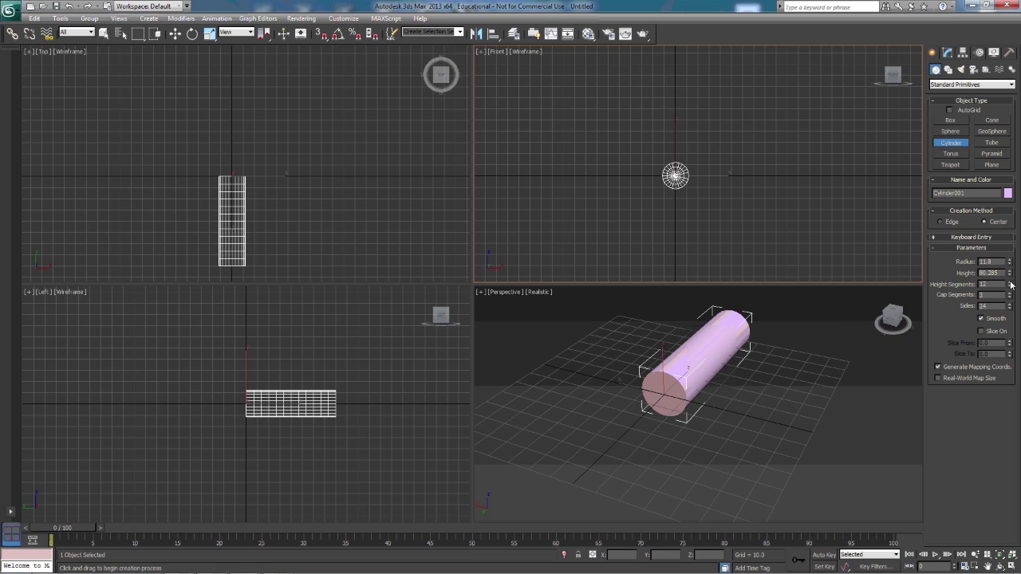
click(1011, 283)
click(981, 331)
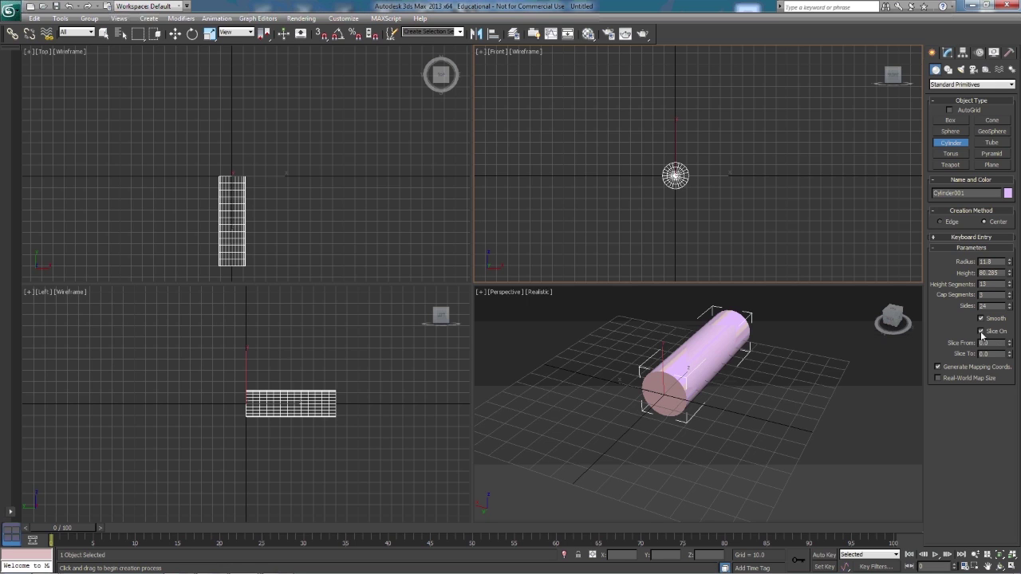
drag(1011, 343, 991, 210)
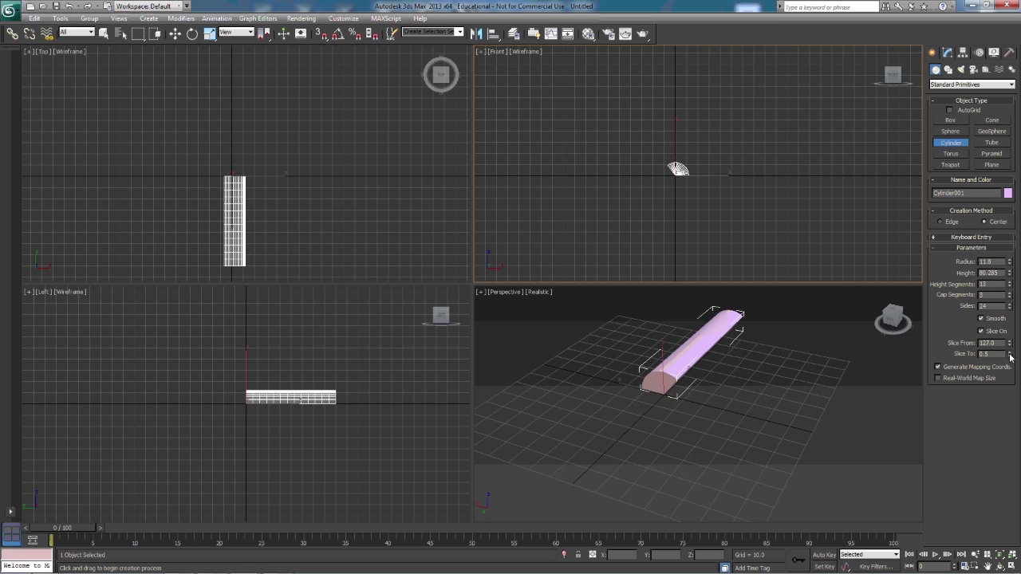